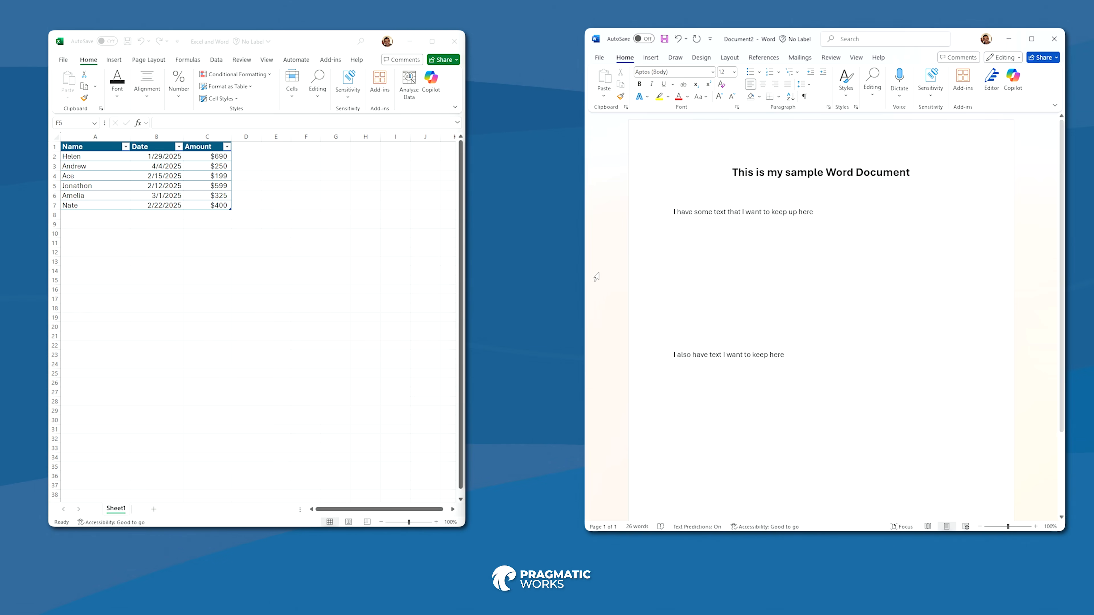
click(646, 58)
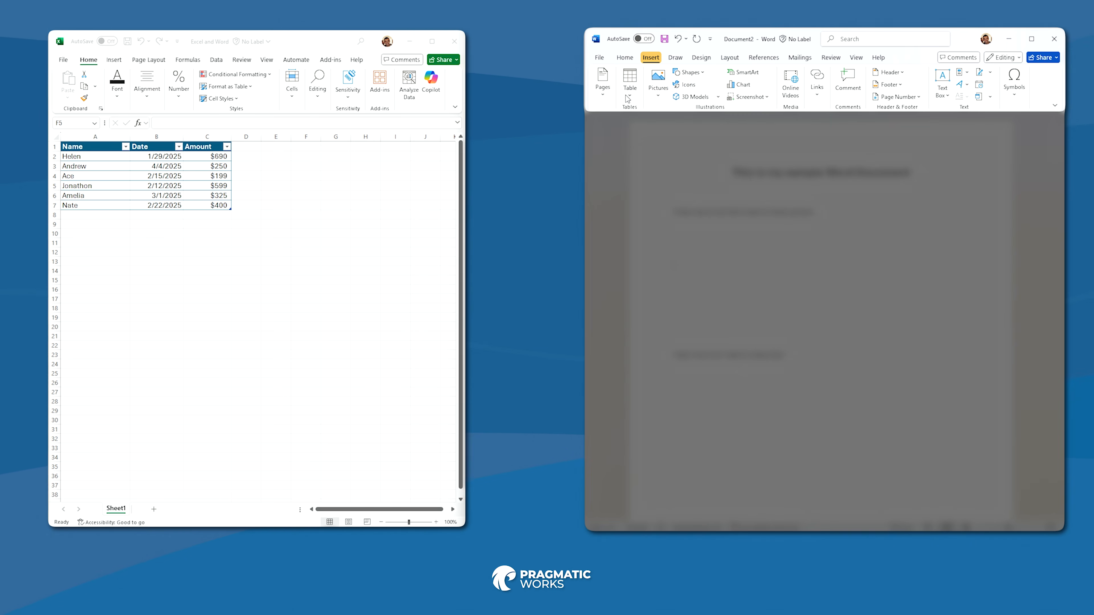
click(629, 59)
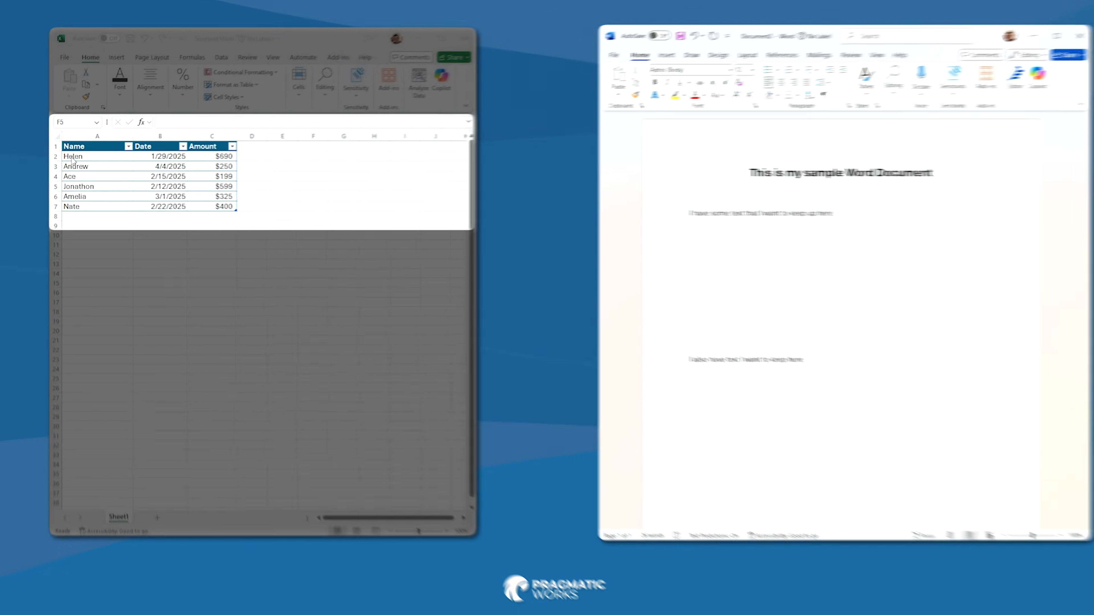
Copy the data rows A2:C7 in Excel and place the cursor below the first paragraph in Word
drag(79, 156, 131, 178)
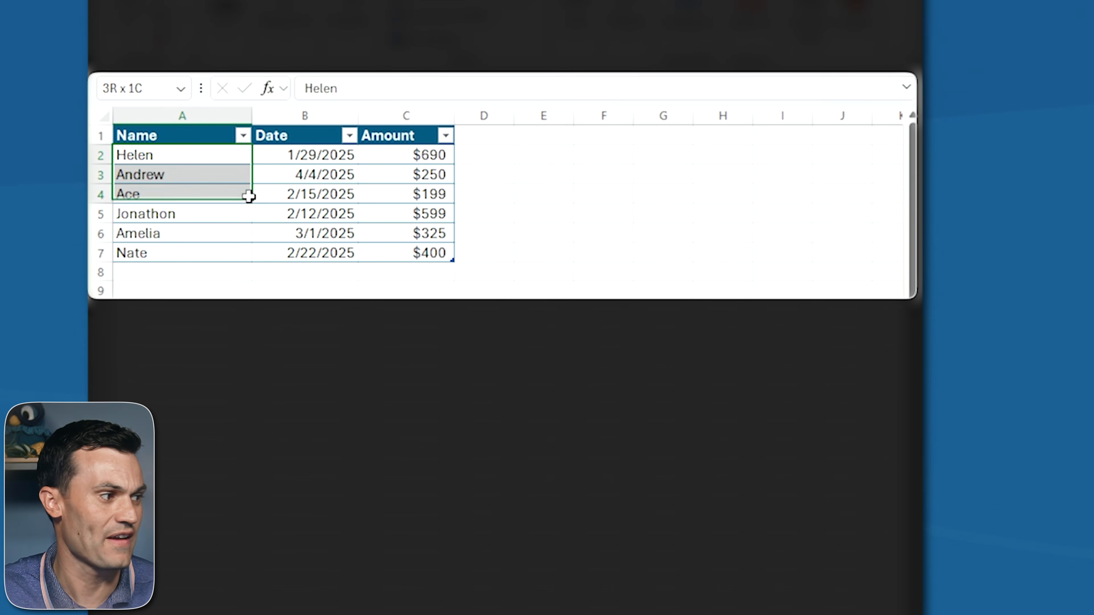
drag(249, 197, 402, 257)
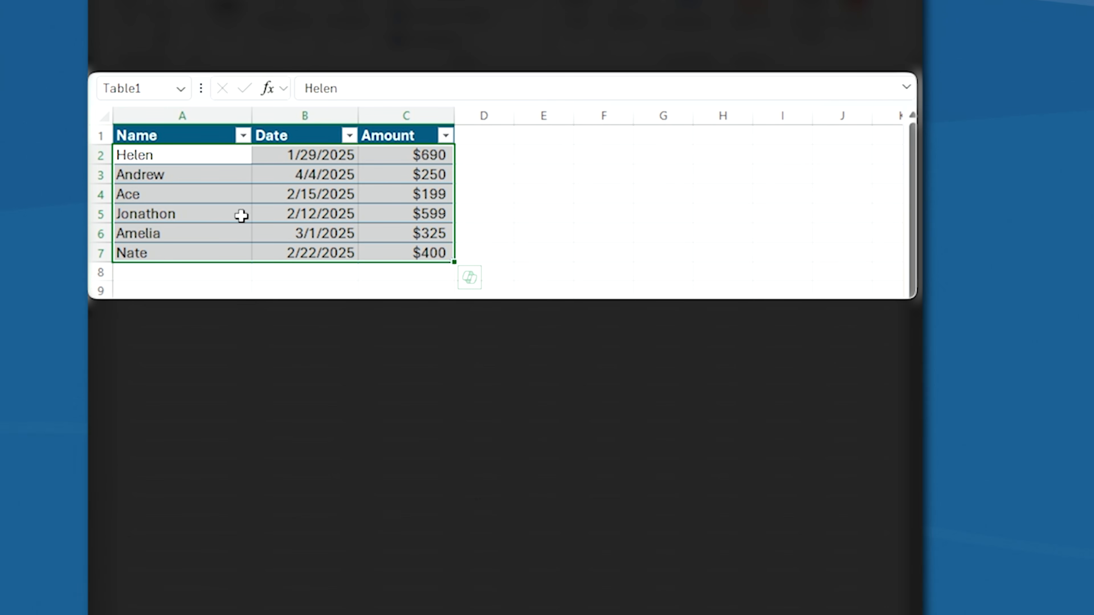
key(ctrl+c)
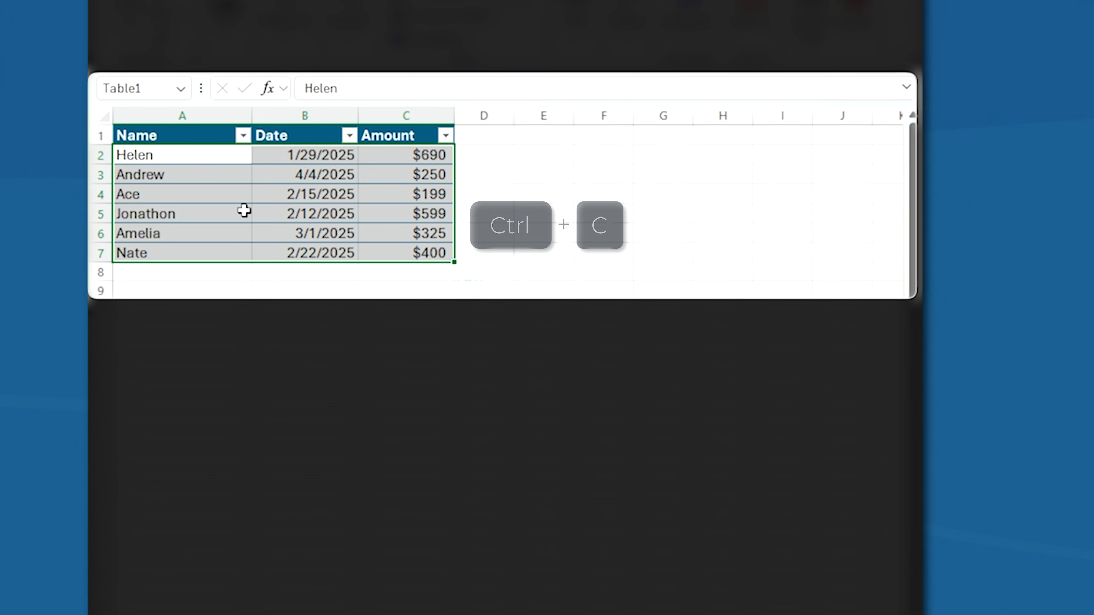
right_click(241, 208)
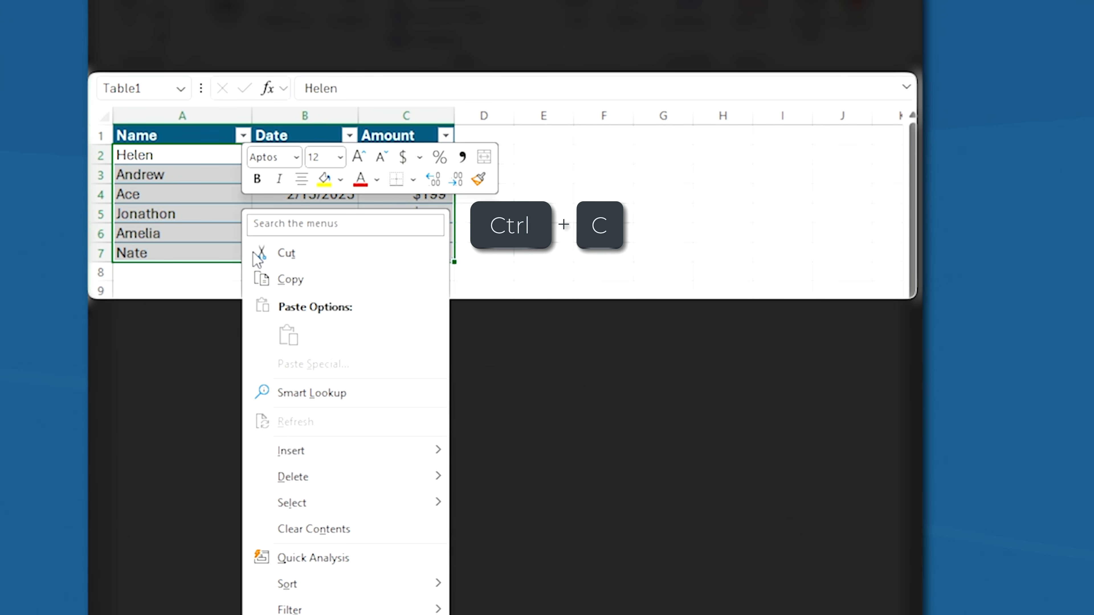
click(292, 280)
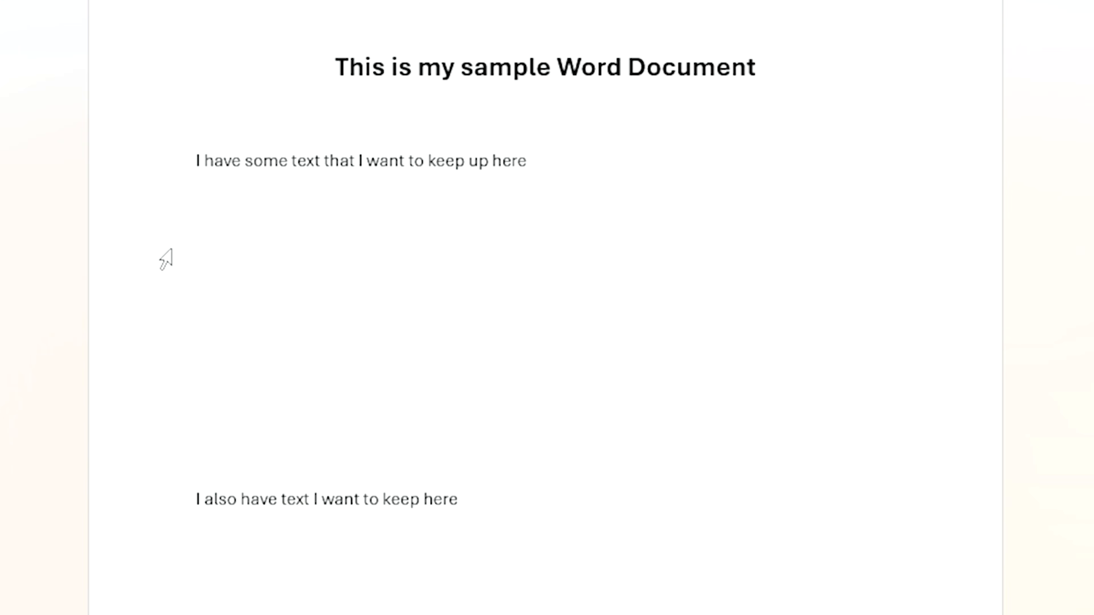
key(ctrl+v)
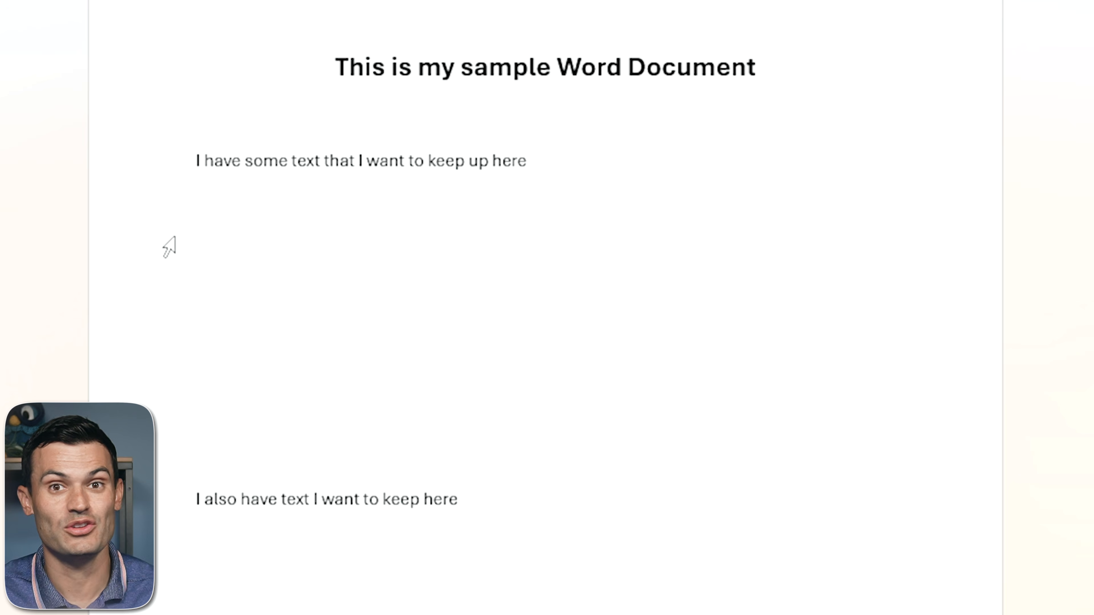
right_click(212, 240)
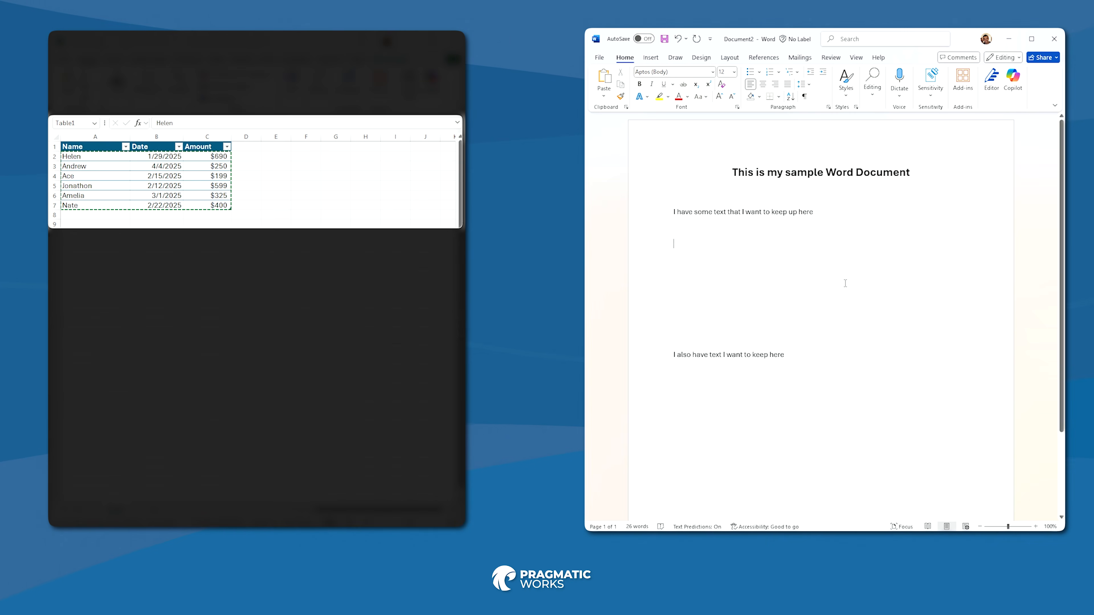
Copy the Excel table A1:C7 including headers and paste it below the first paragraph in Word, linked and using destination styles
click(94, 150)
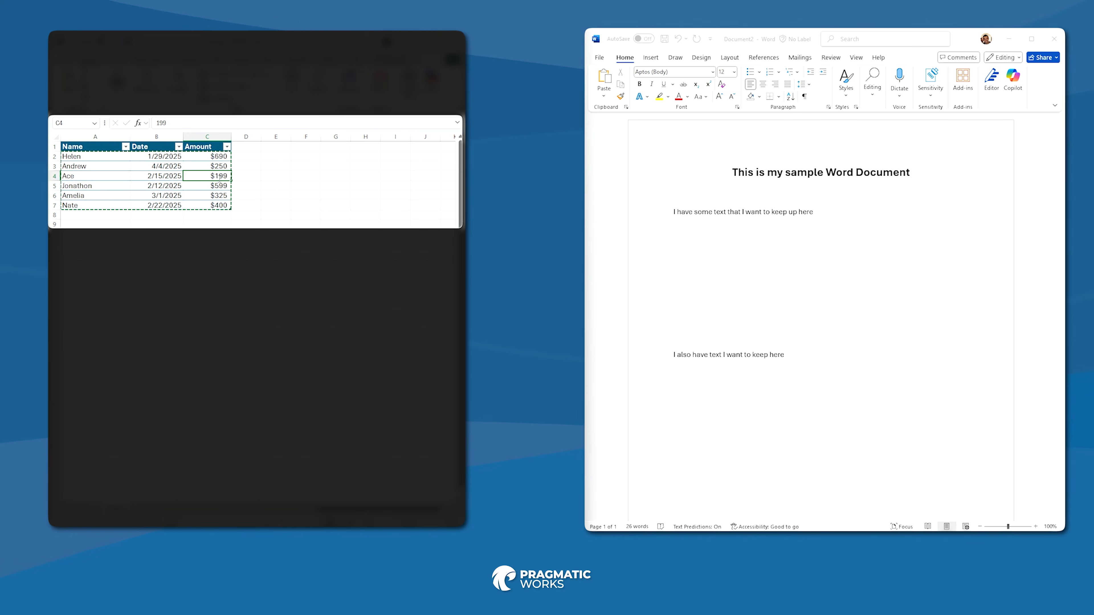
click(246, 176)
drag(87, 146, 209, 198)
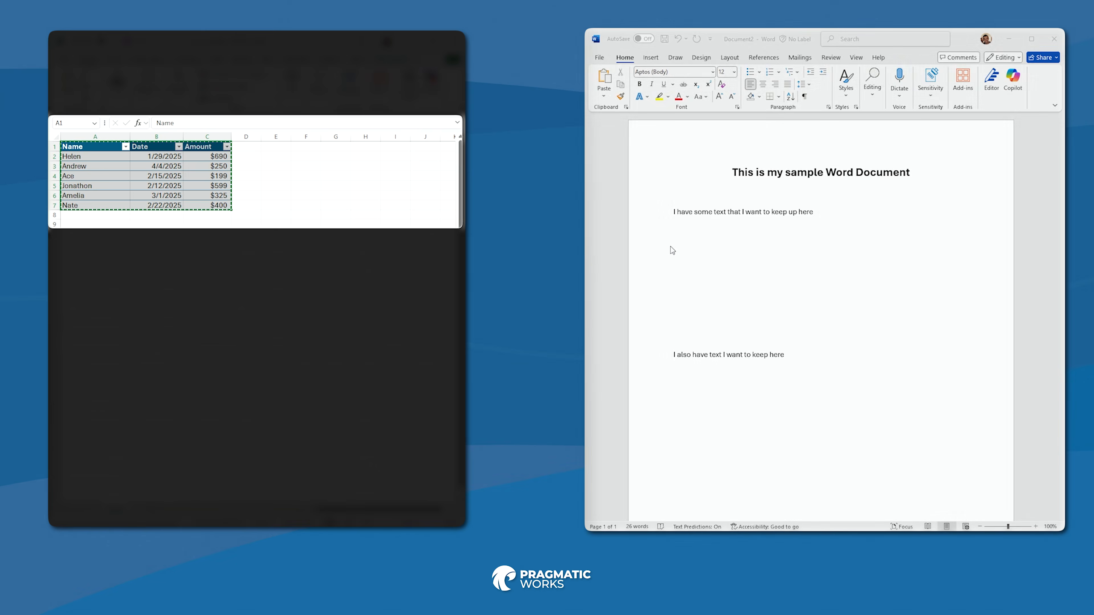
right_click(674, 246)
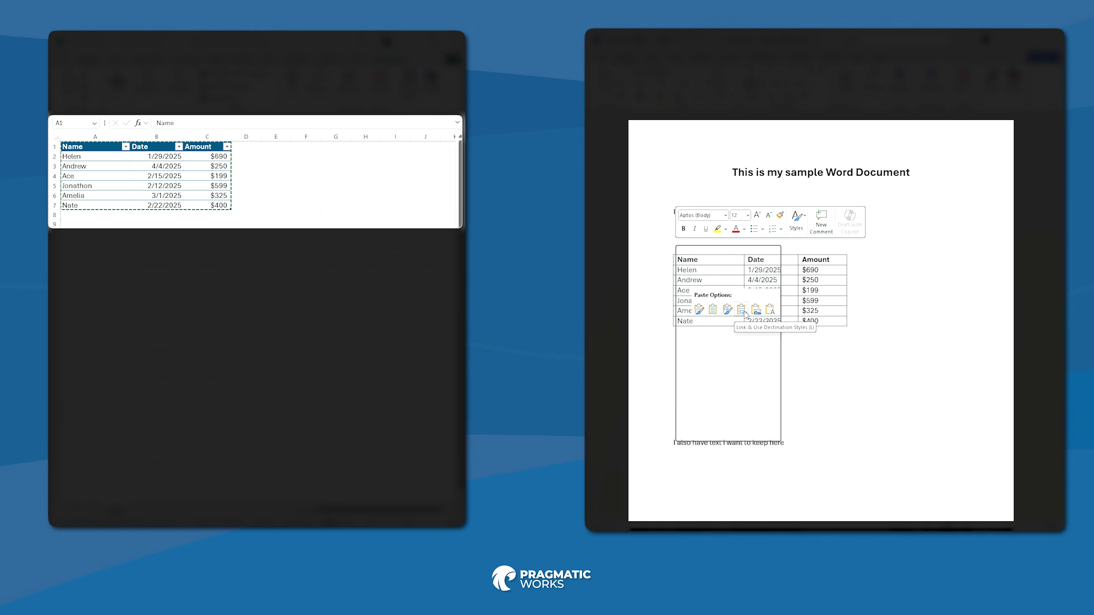
click(741, 309)
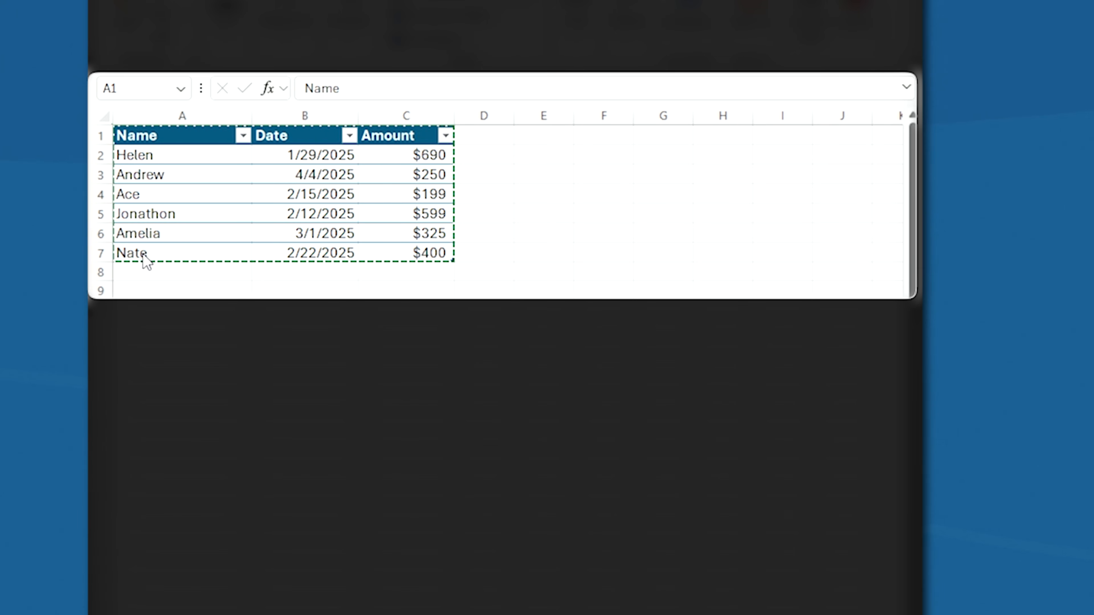
Delete row 7, the last record of the table, from the Excel worksheet
click(99, 253)
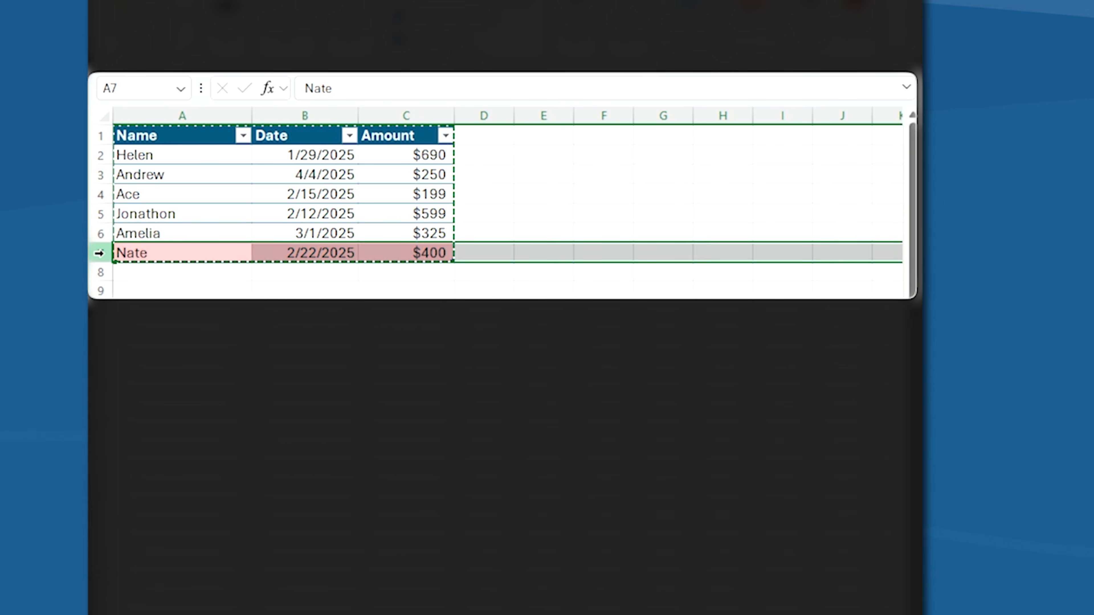
right_click(106, 257)
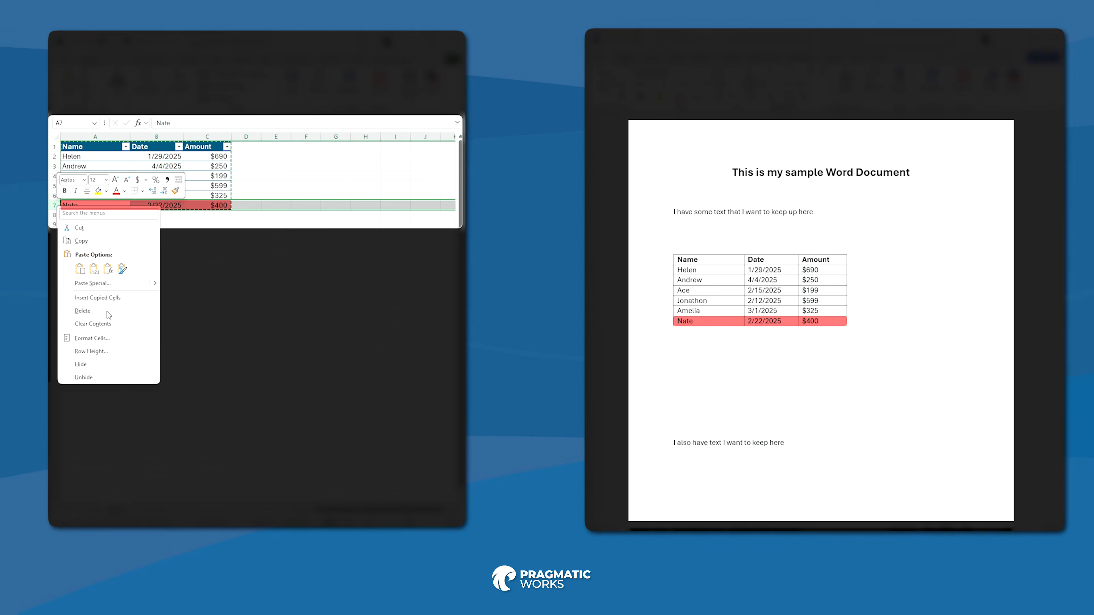
click(205, 469)
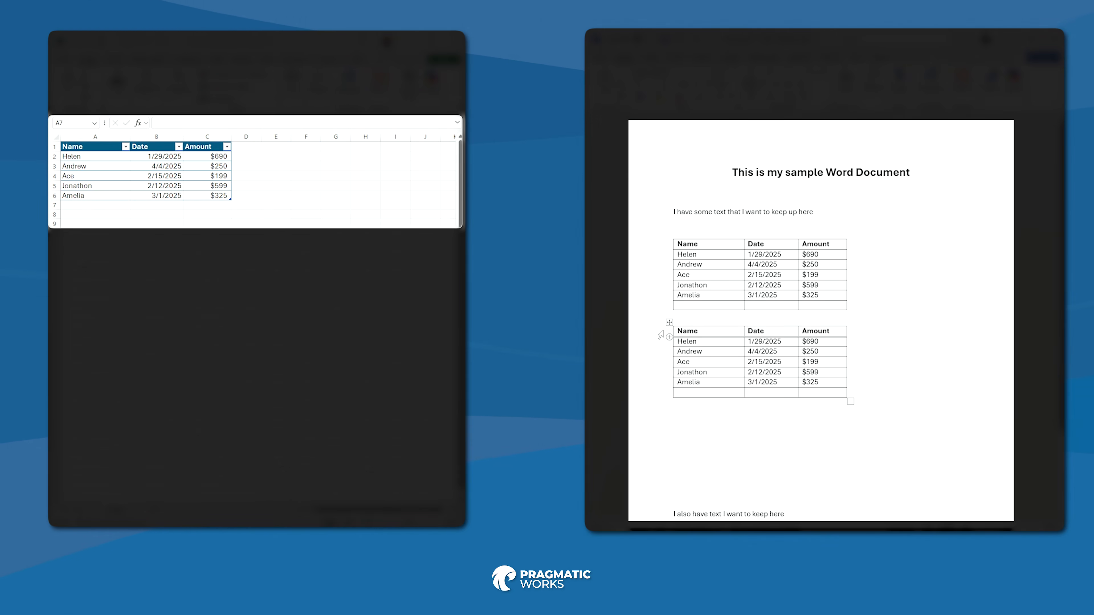
Delete the duplicate second table from the Word document
click(670, 323)
right_click(670, 323)
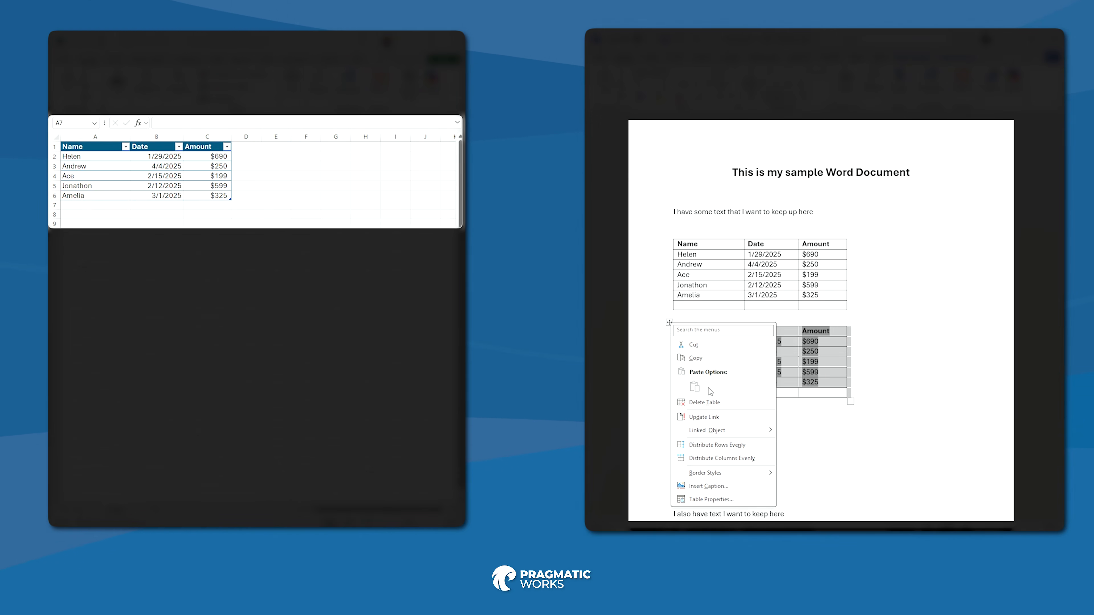
click(708, 404)
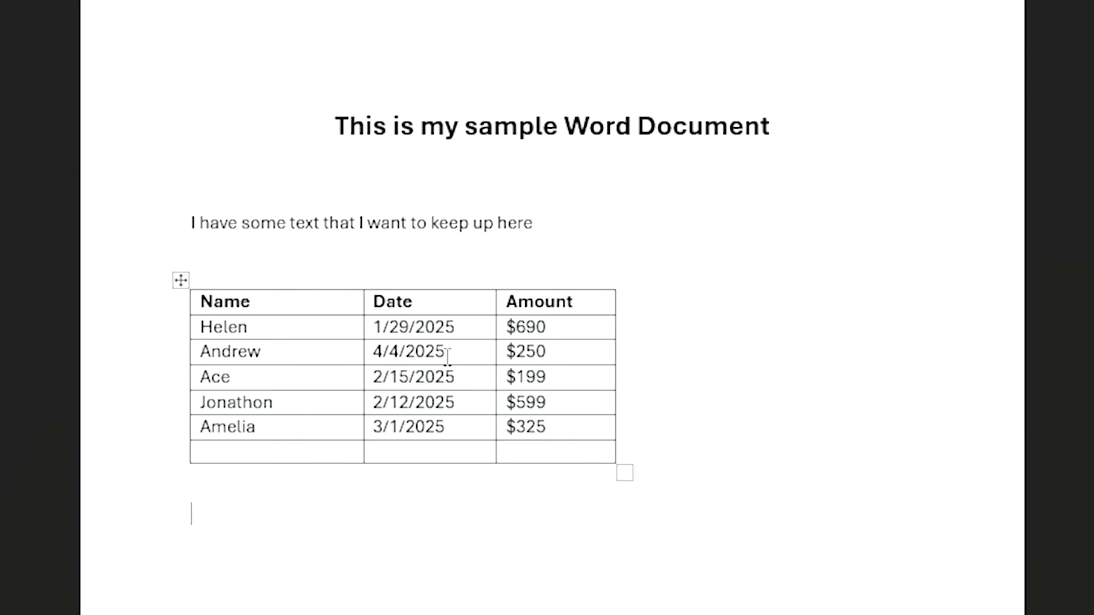
In the Word table's link settings, break the second worksheet link and update the remaining one
shift+click(451, 348)
right_click(452, 348)
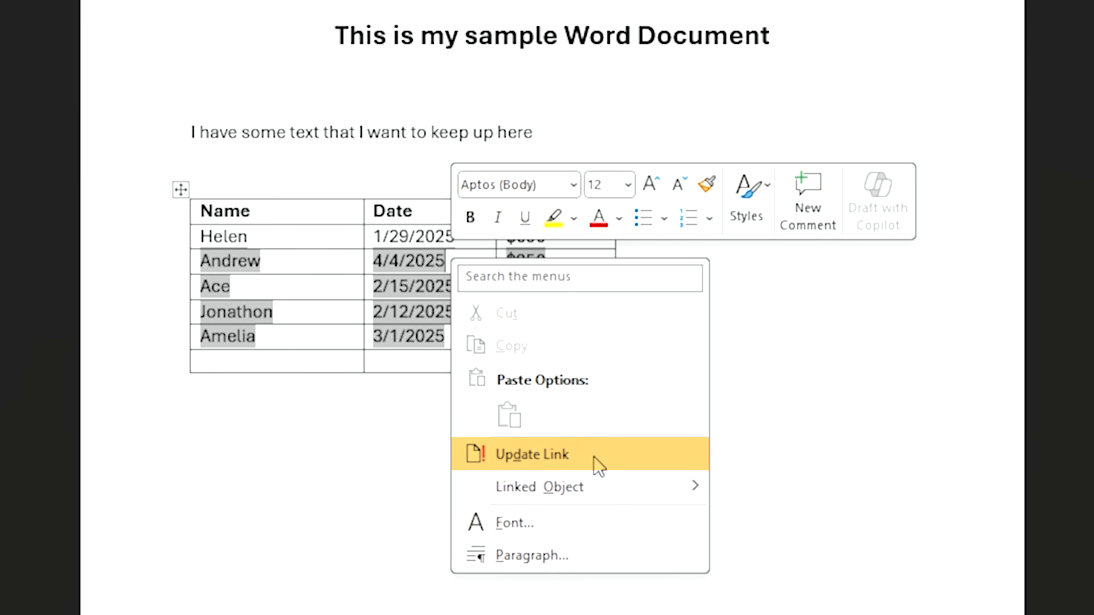
mouse_move(564, 498)
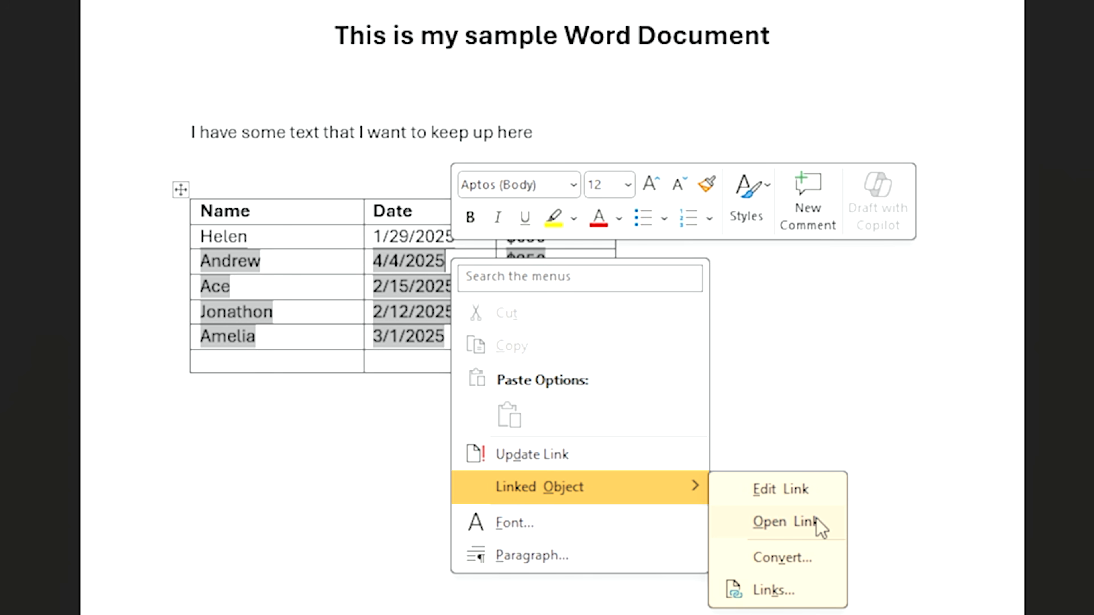
click(805, 593)
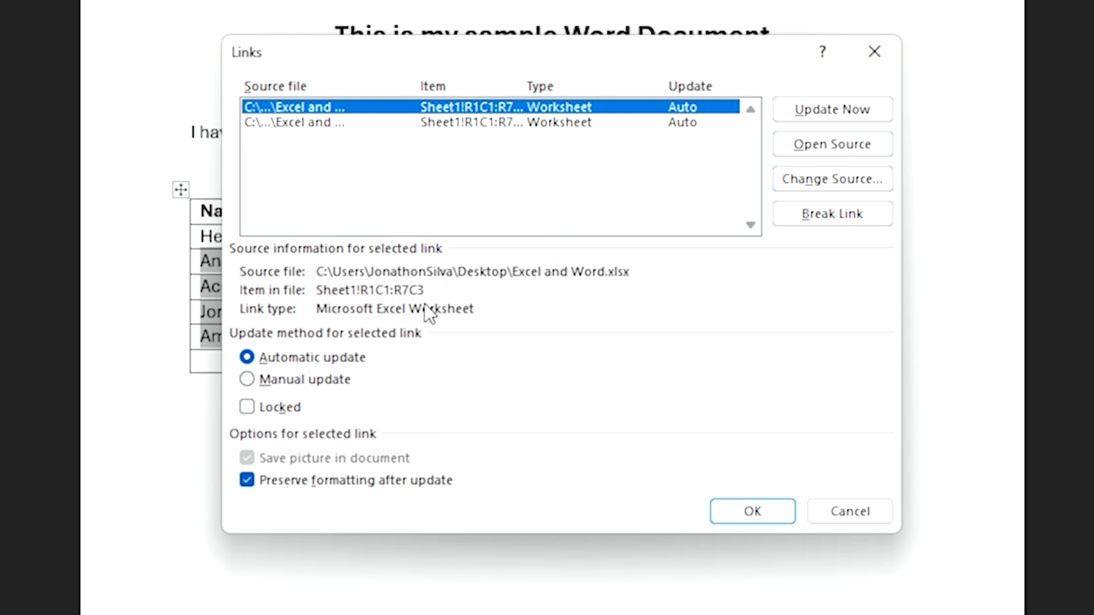
click(448, 125)
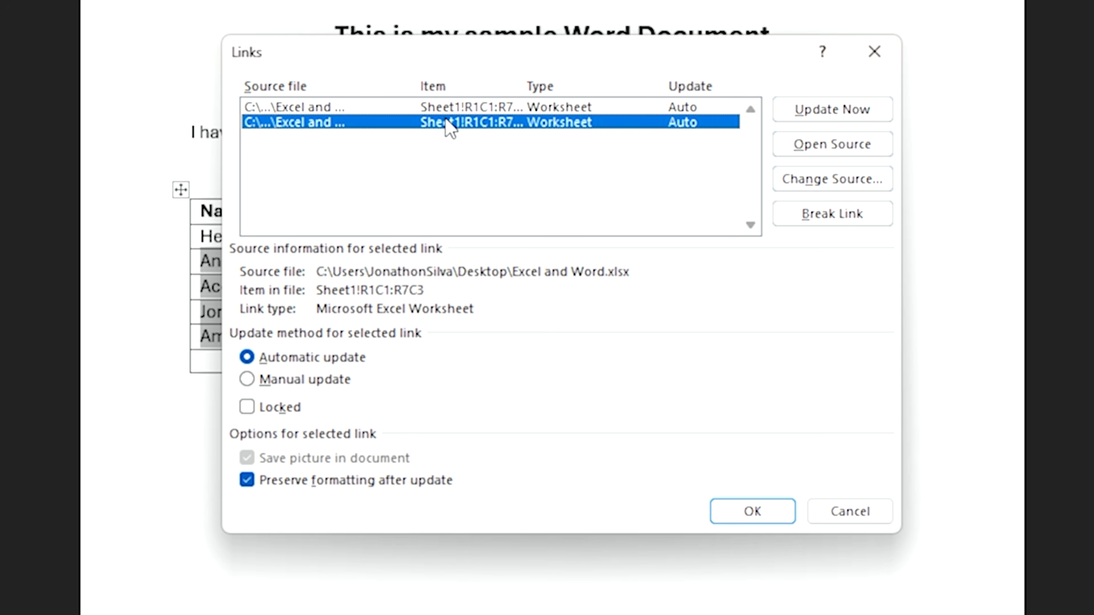
click(853, 221)
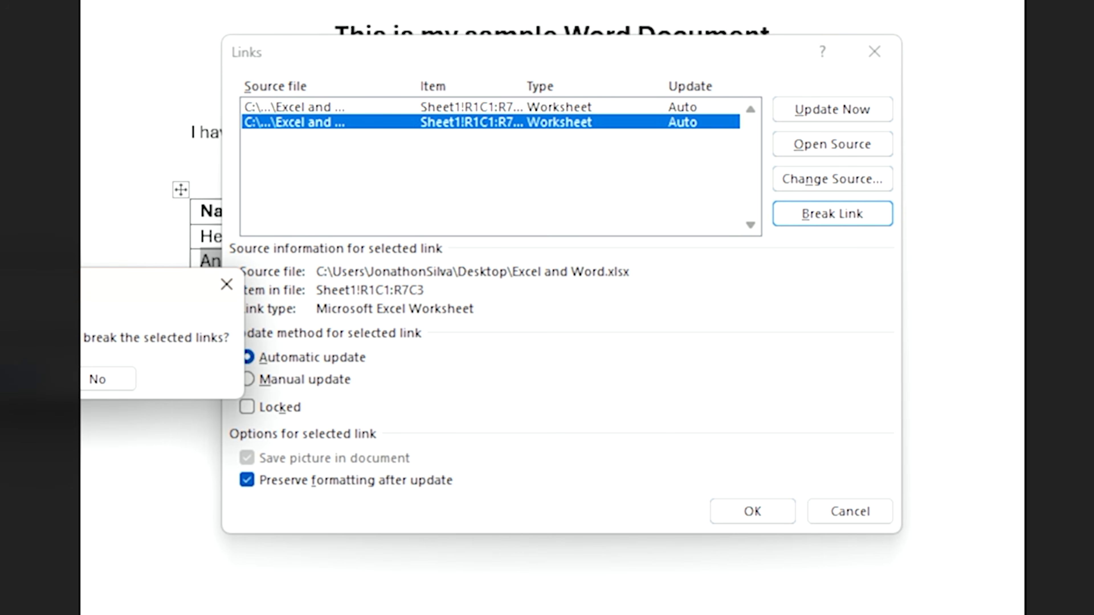
click(82, 379)
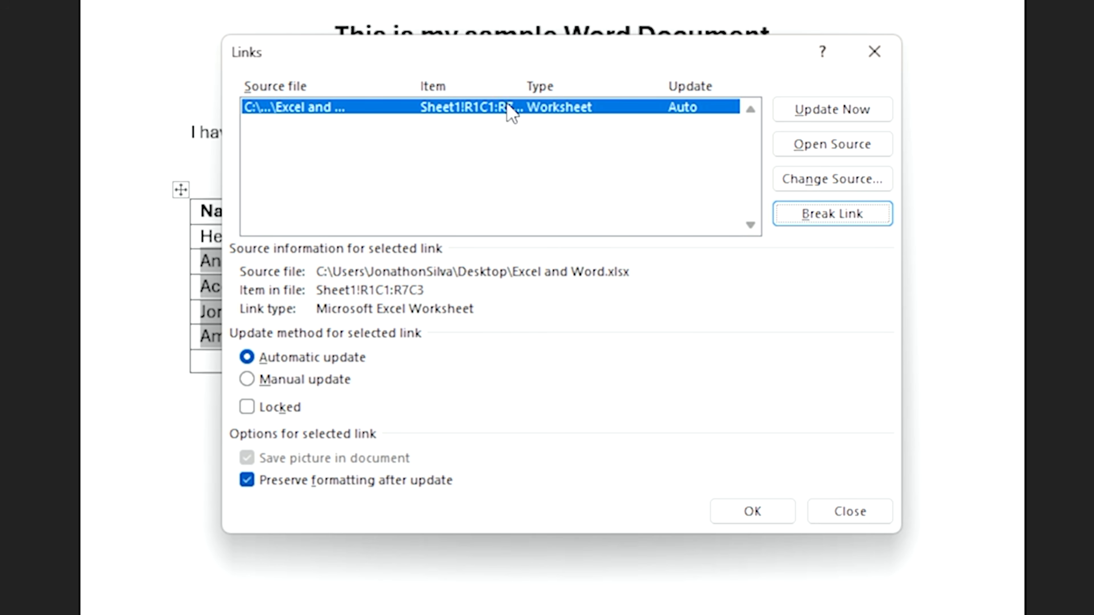
click(466, 111)
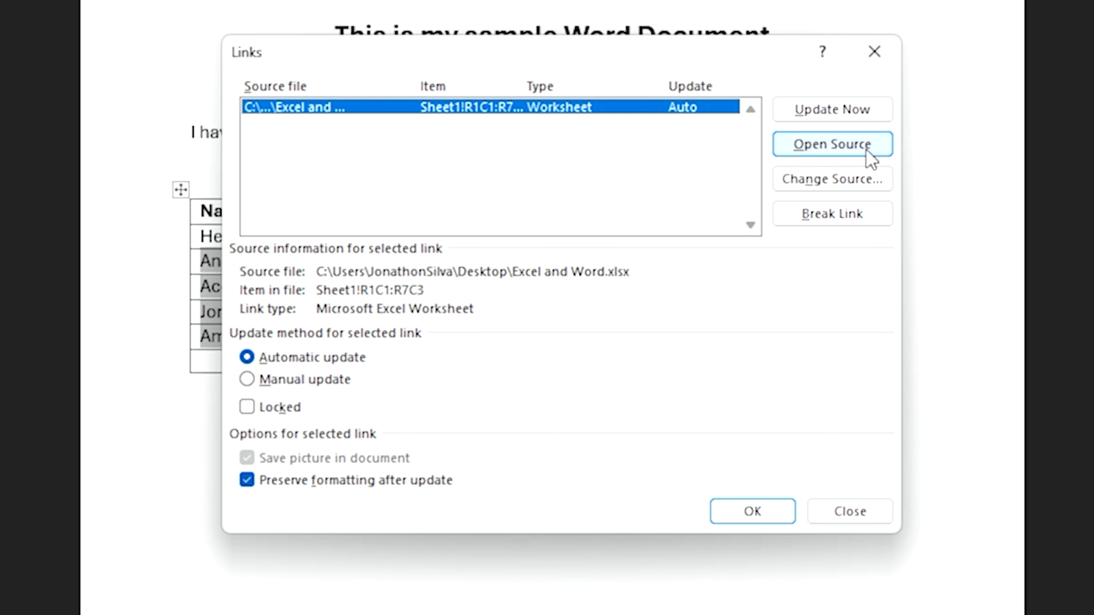
click(865, 113)
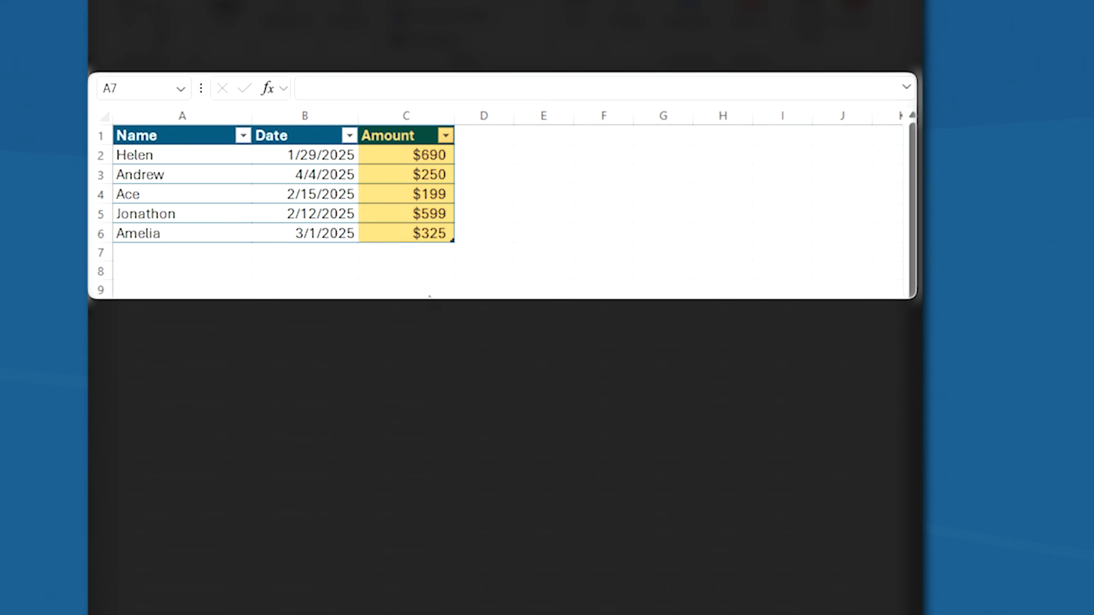
Enter the formula = SUM(Table1[Amount]) in cell C7 of the Excel sheet to total the Amount column
click(419, 250)
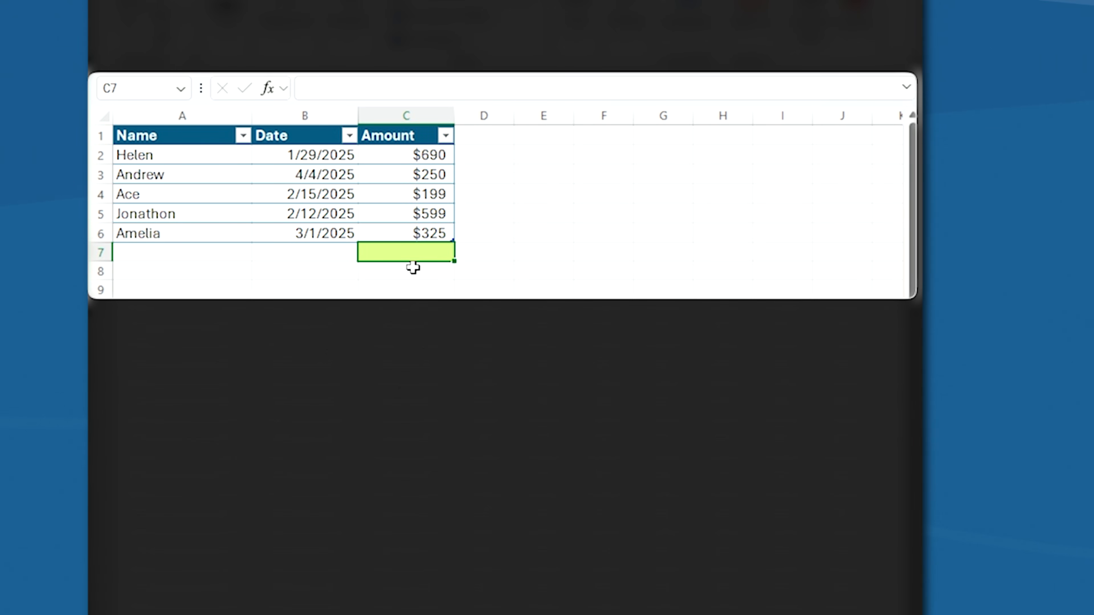
click(353, 86)
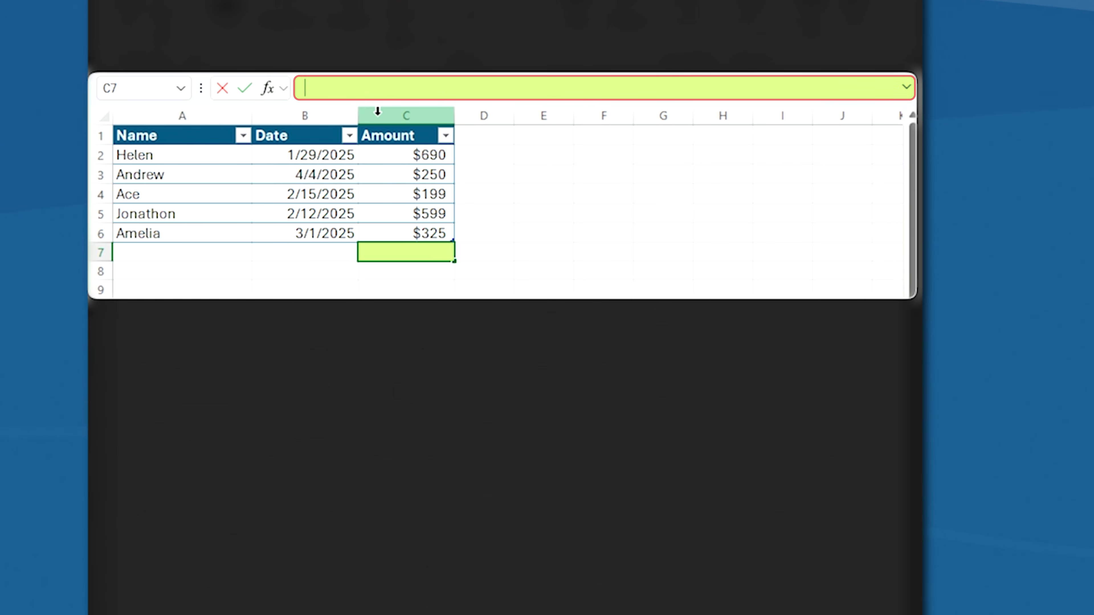
text(= sum)
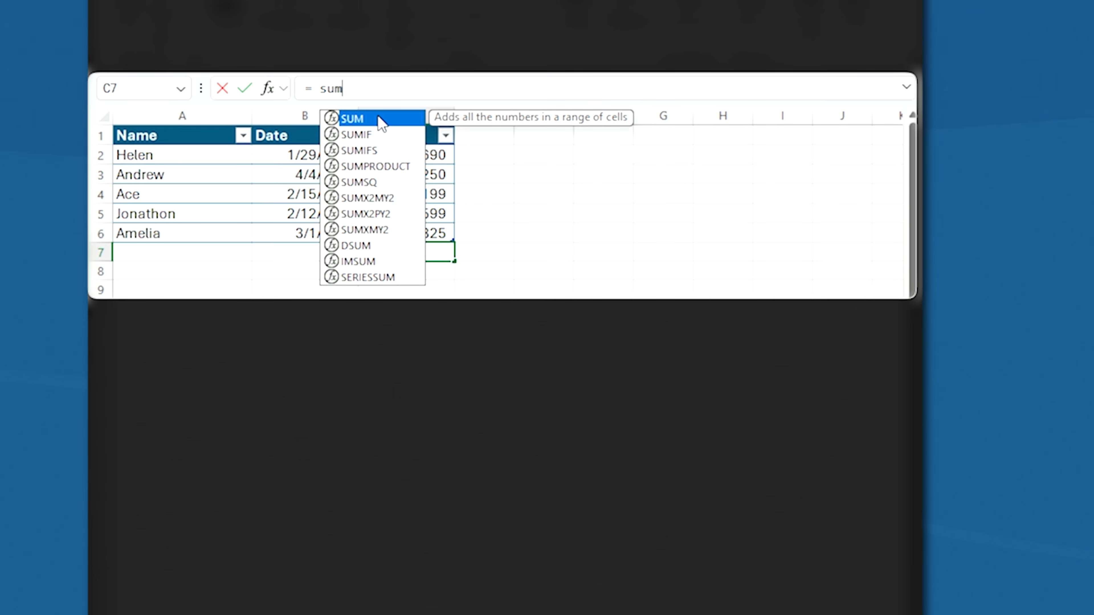
double_click(369, 122)
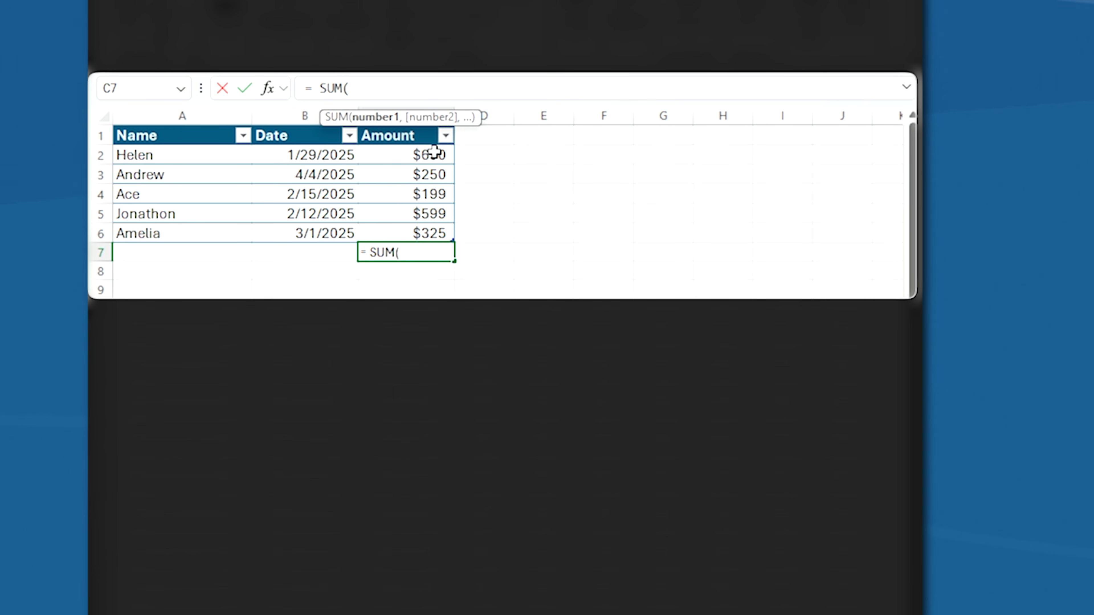
drag(434, 152, 435, 229)
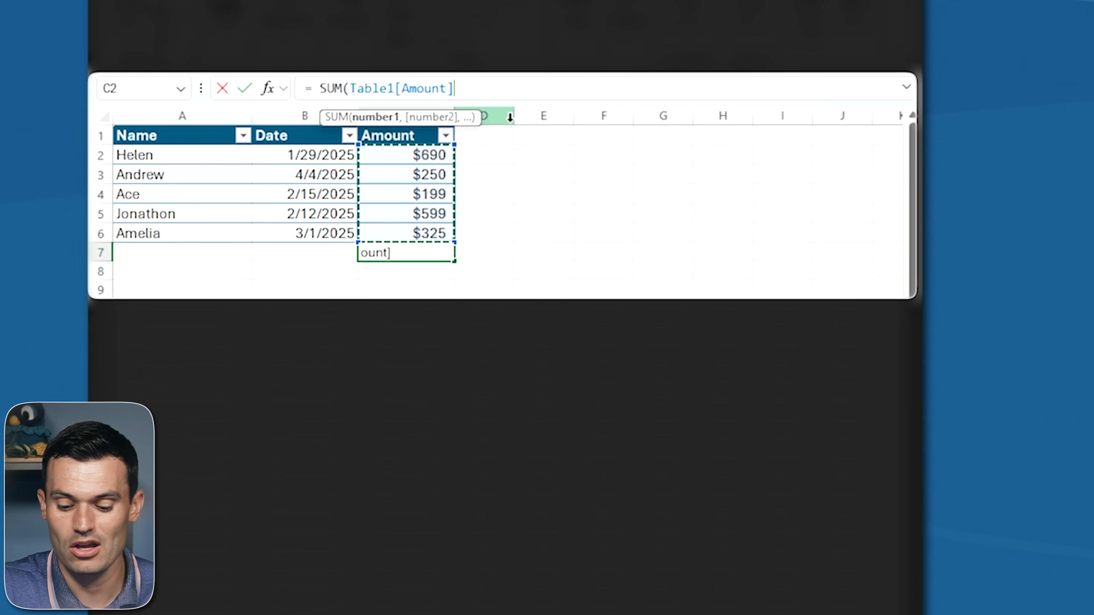
text())
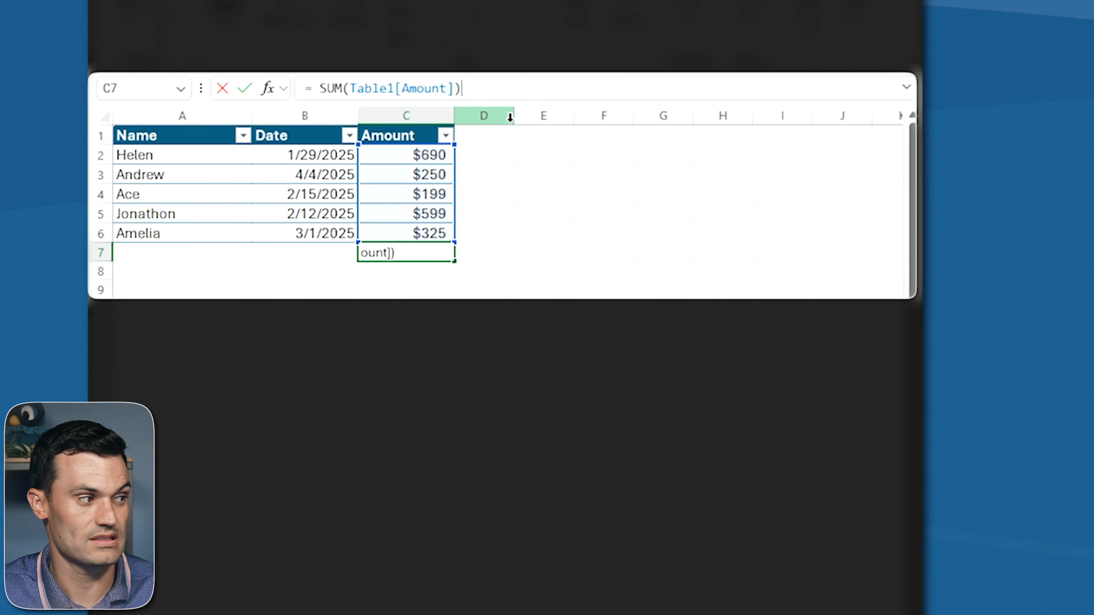
key(Return)
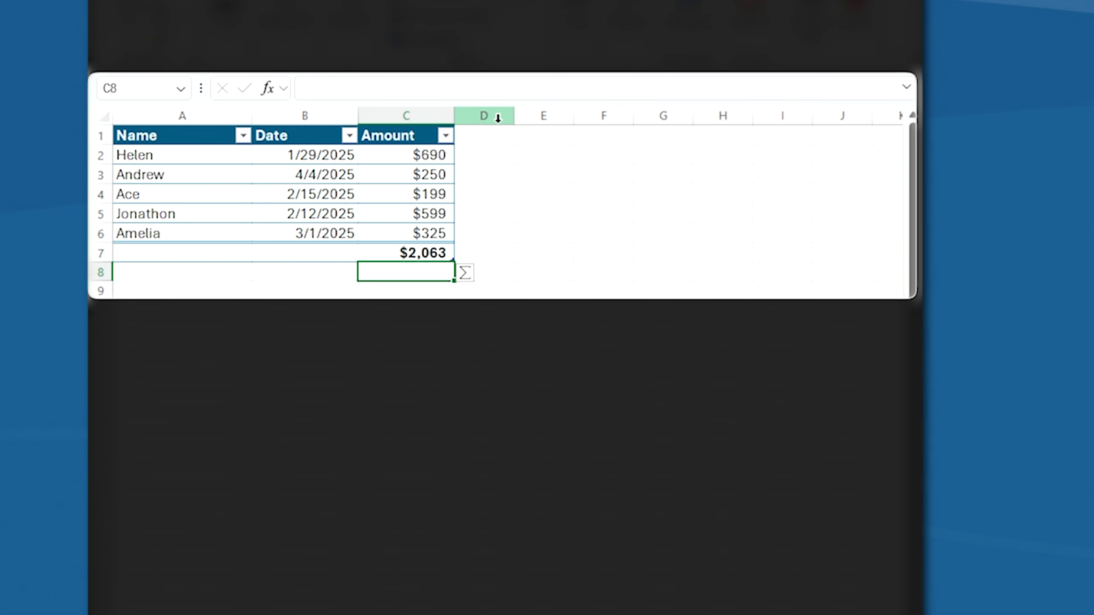
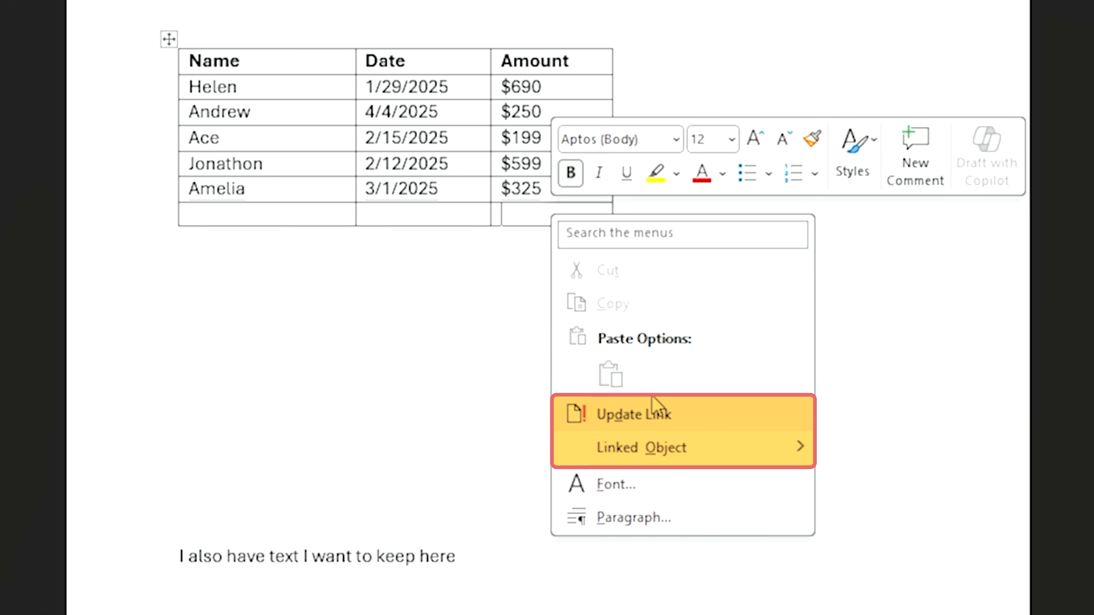
Insert the formula =SUM(ABOVE) with number format $#,##0.00;($#,##0.00) in the empty last cell of the Word table's Amount column
click(511, 216)
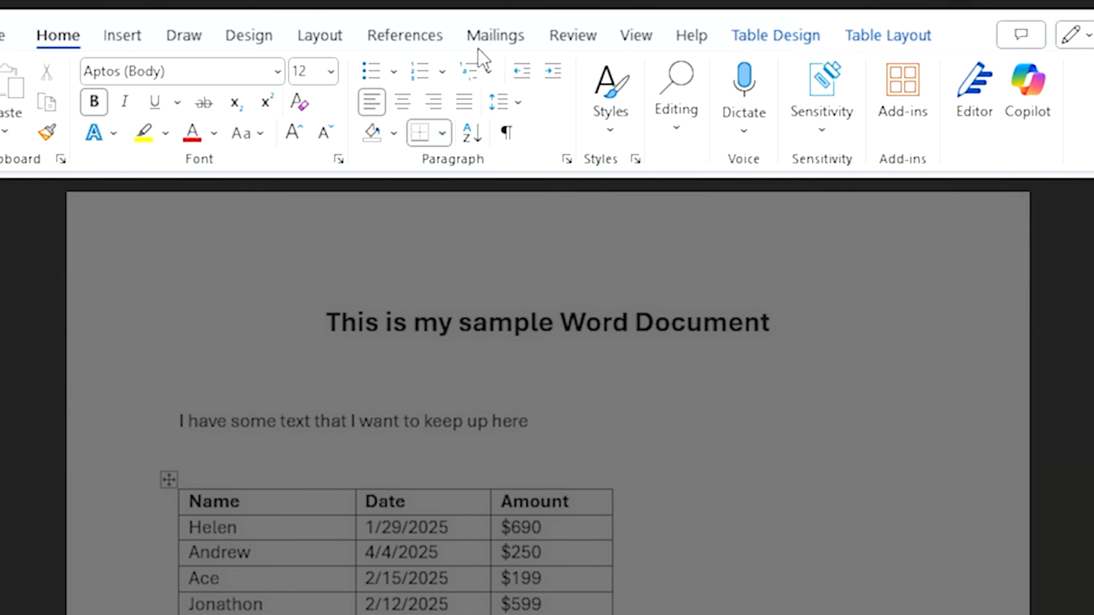
click(794, 35)
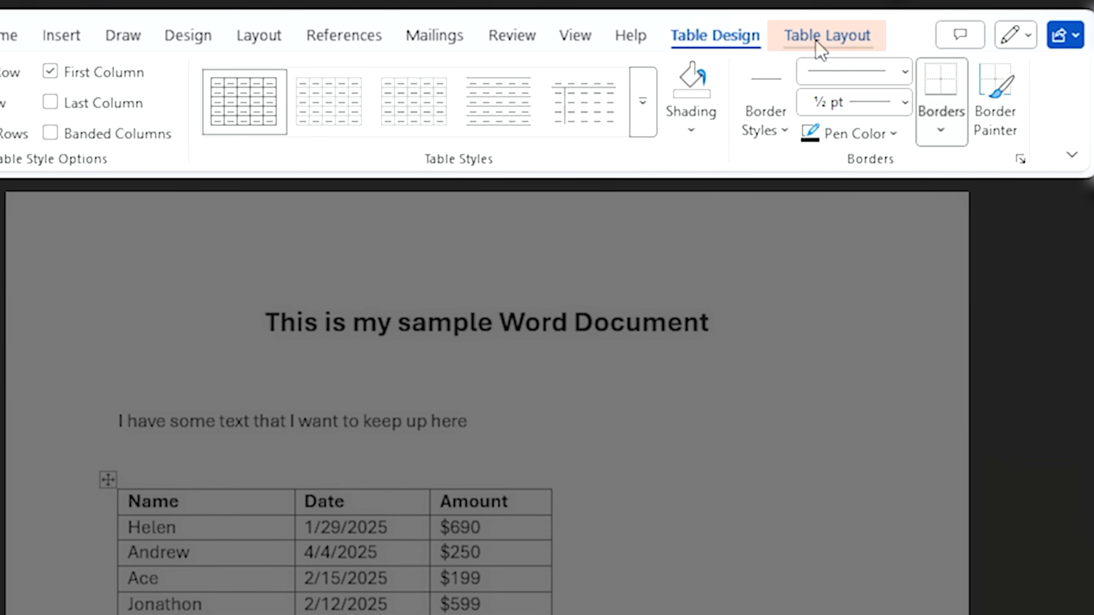
click(815, 42)
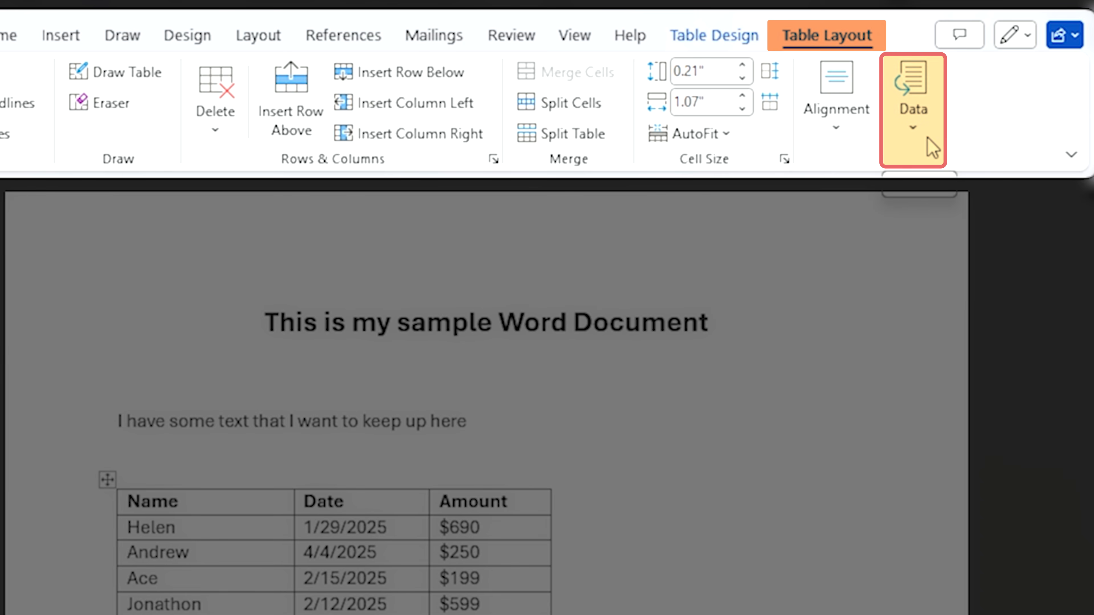
click(913, 112)
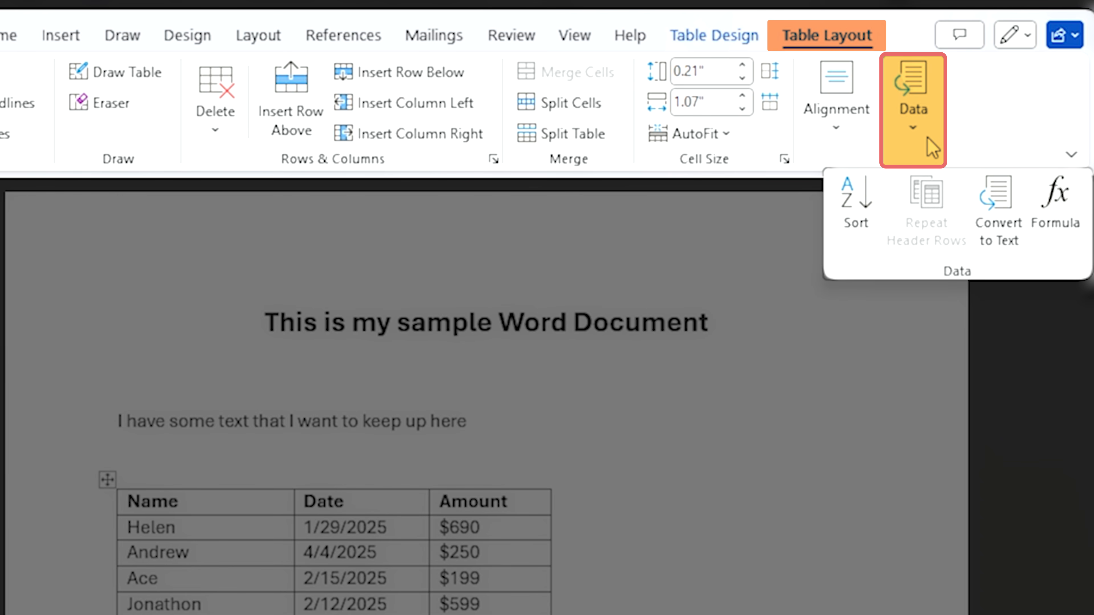
click(1068, 240)
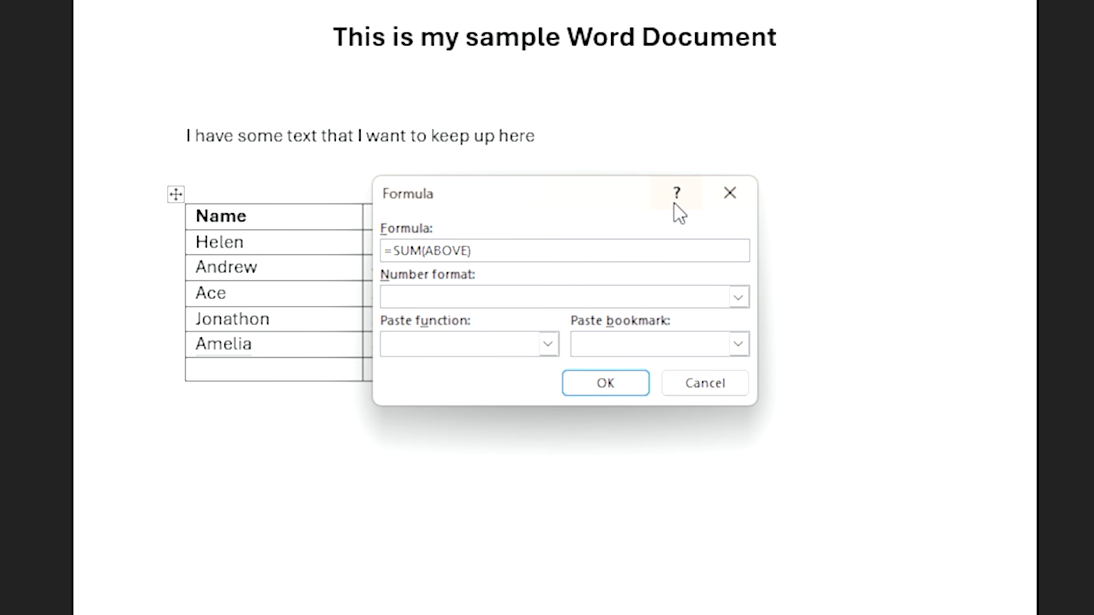
drag(572, 205, 851, 204)
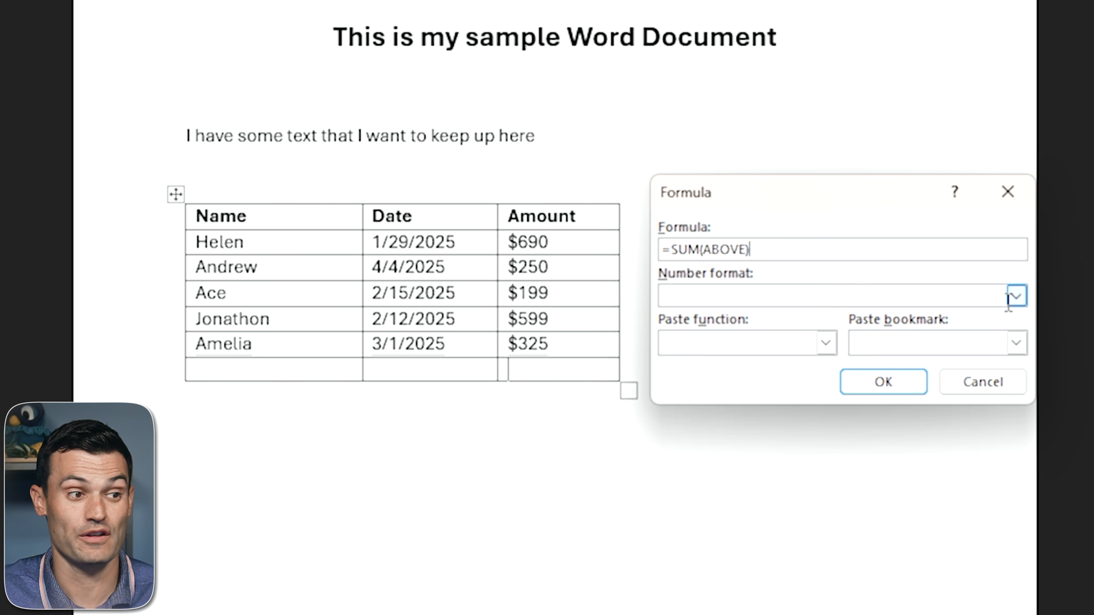
click(1016, 297)
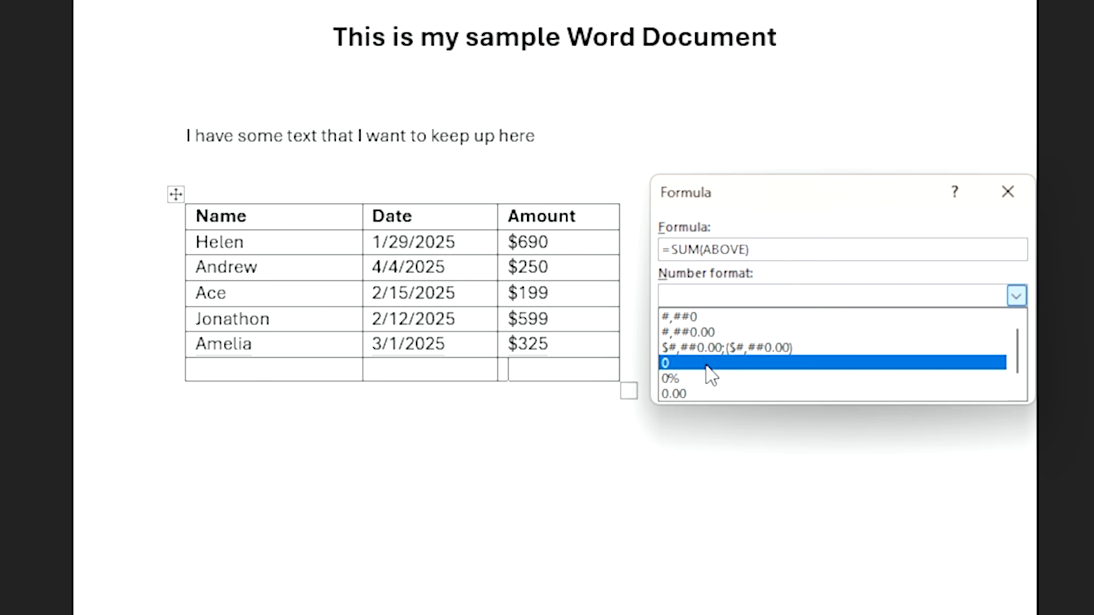
click(693, 348)
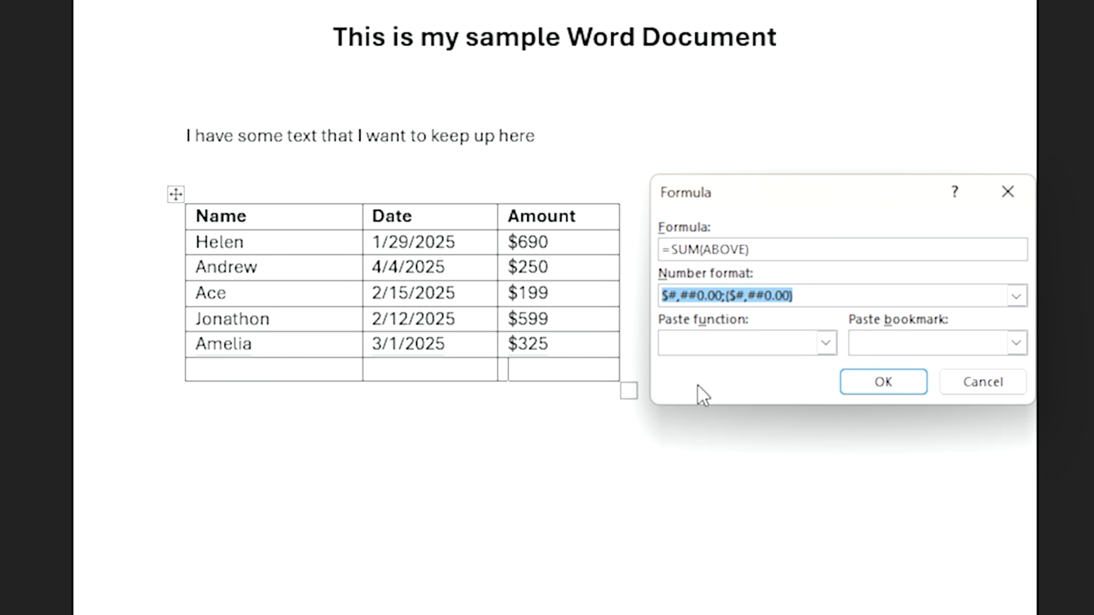
click(884, 382)
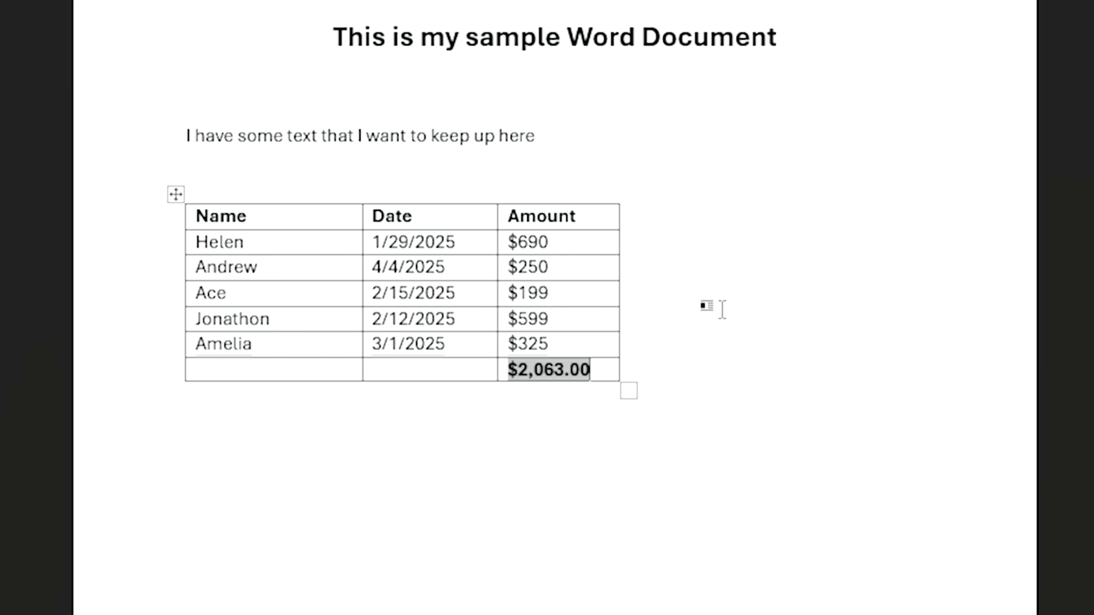
click(762, 297)
click(762, 319)
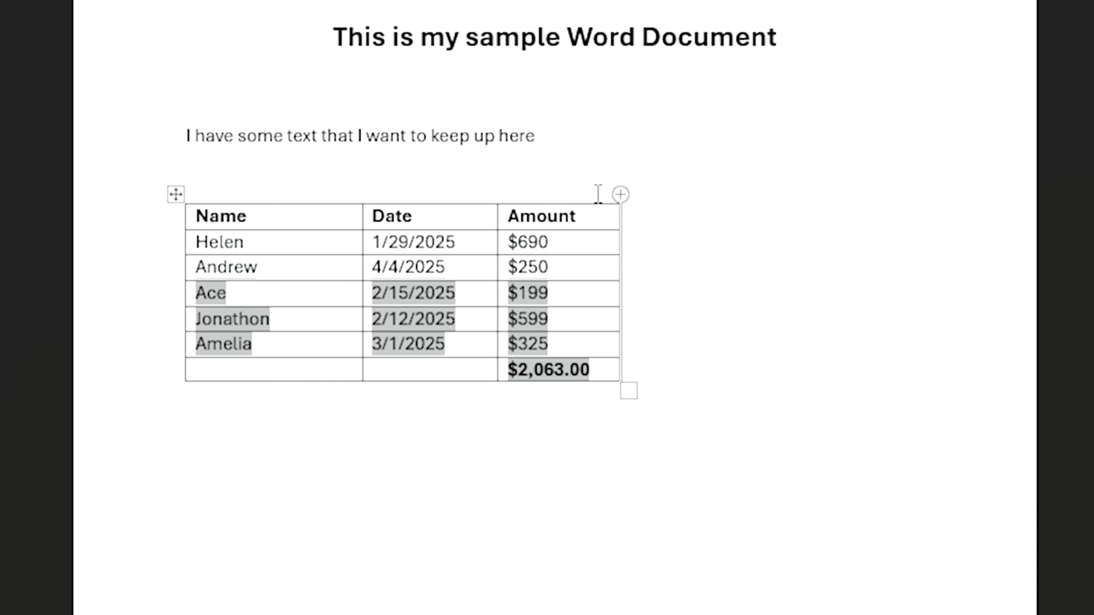
Add a column after Amount with the header Amount2 and enter 500 and 562 in its first two data rows
click(620, 194)
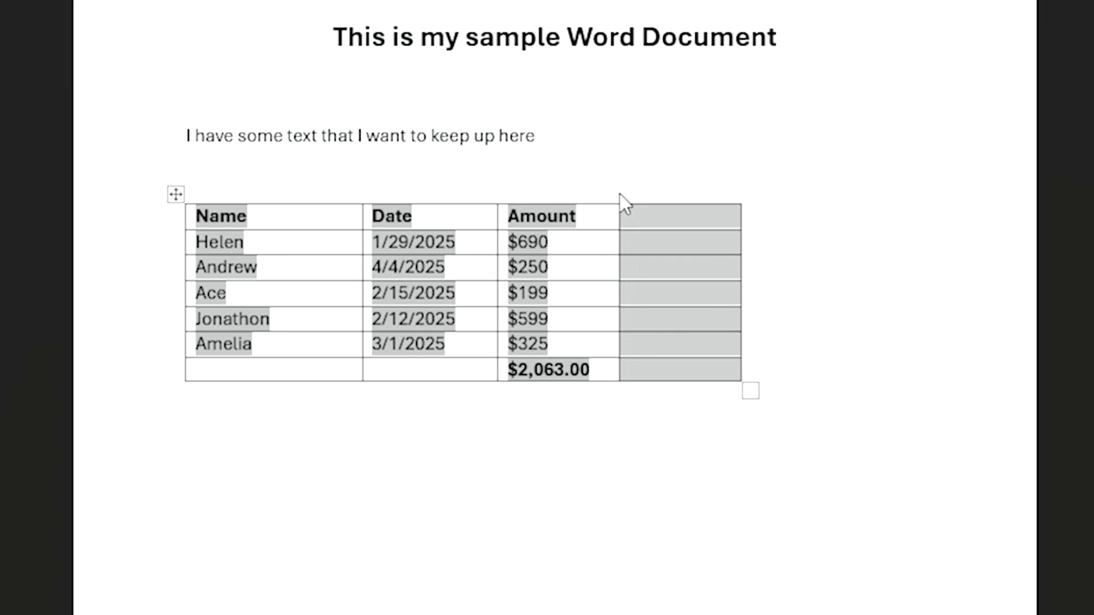
click(653, 201)
text(Amount2)
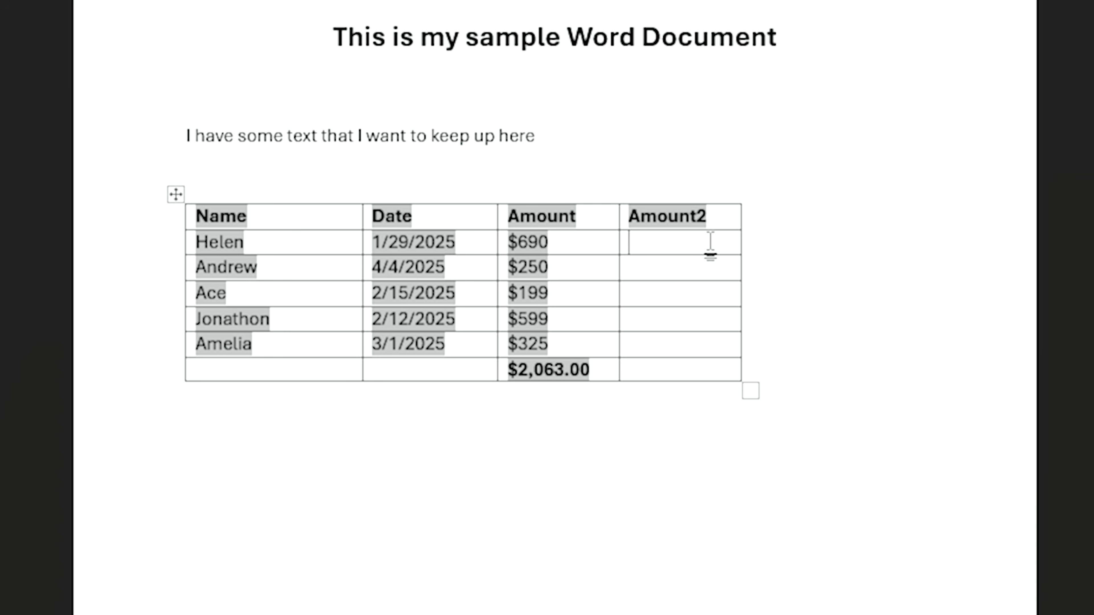
text(50)
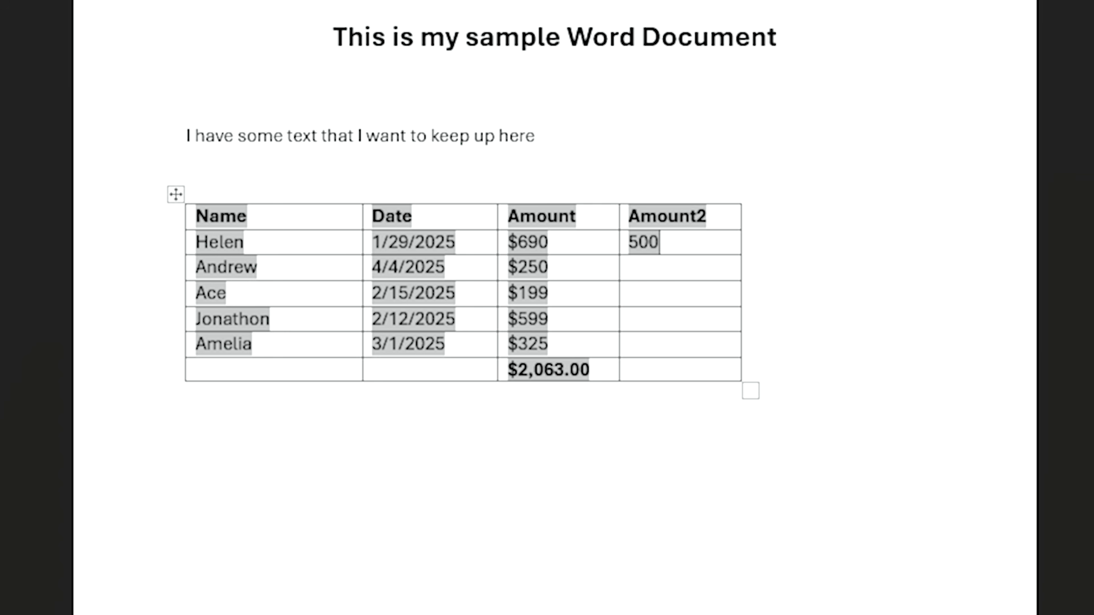
text(0)
click(681, 266)
text(562)
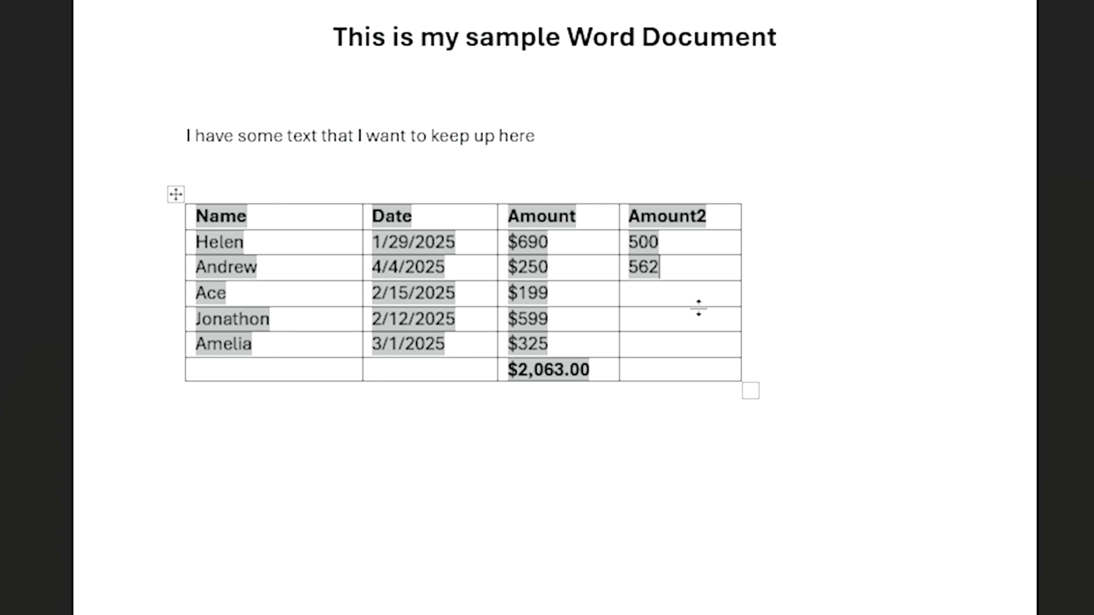
click(700, 288)
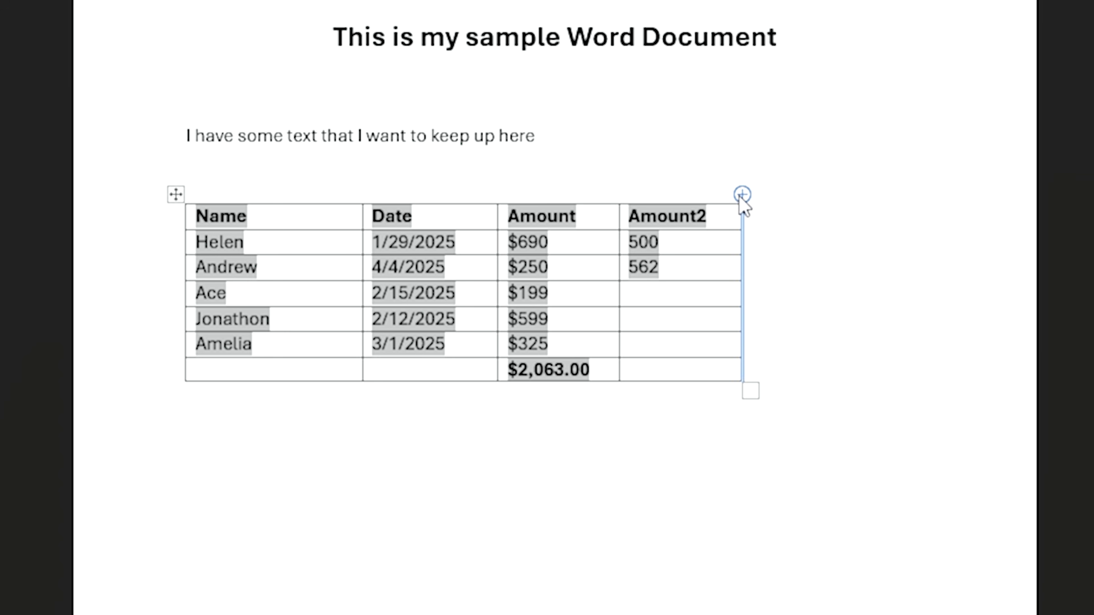
Add a column after Amount2 with the header New Total
click(744, 195)
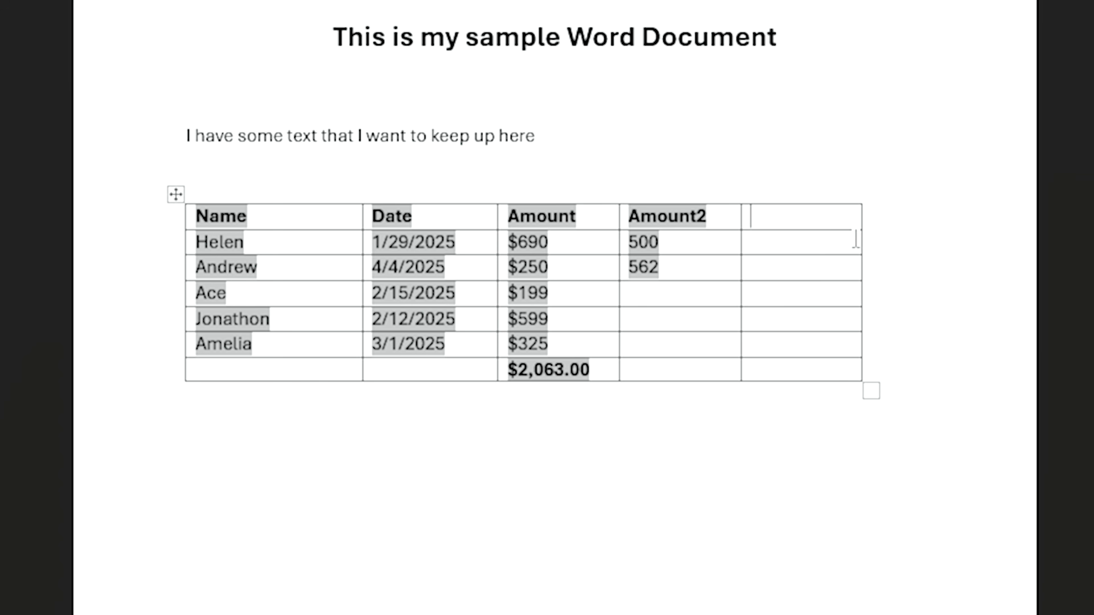
text(New Total)
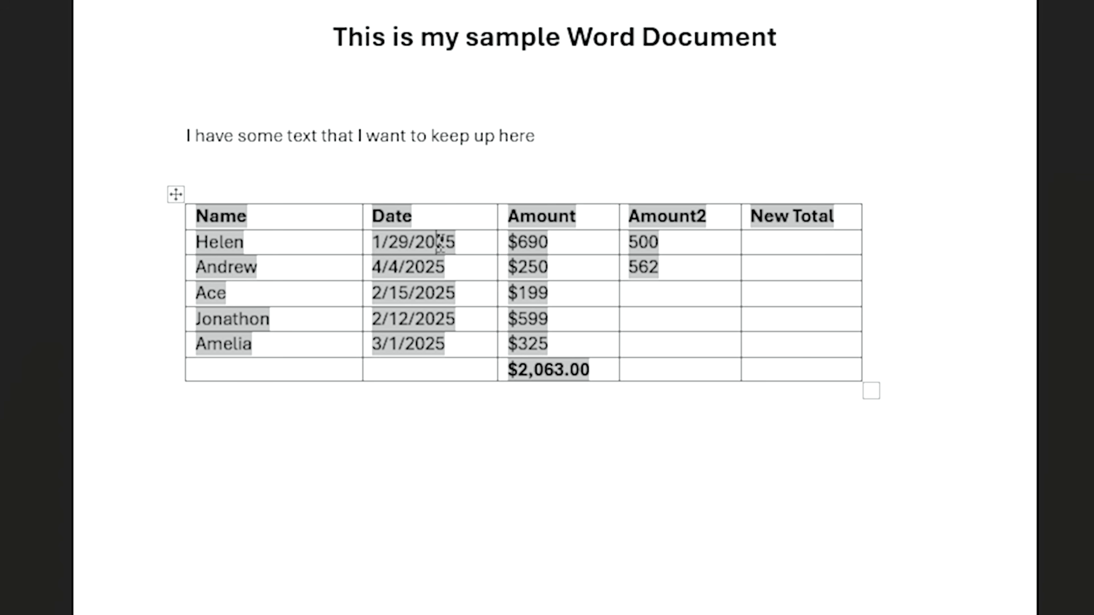
click(369, 162)
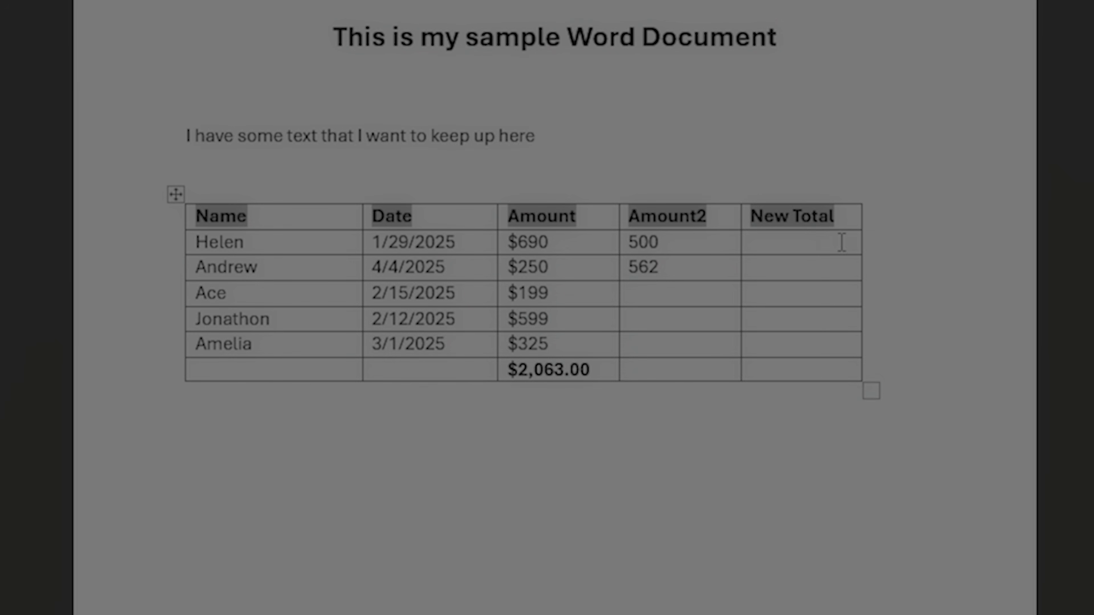
Insert the formula =SUM(LEFT) with number format $#,##0.00;($#,##0.00) in the first data row of the New Total column
click(819, 246)
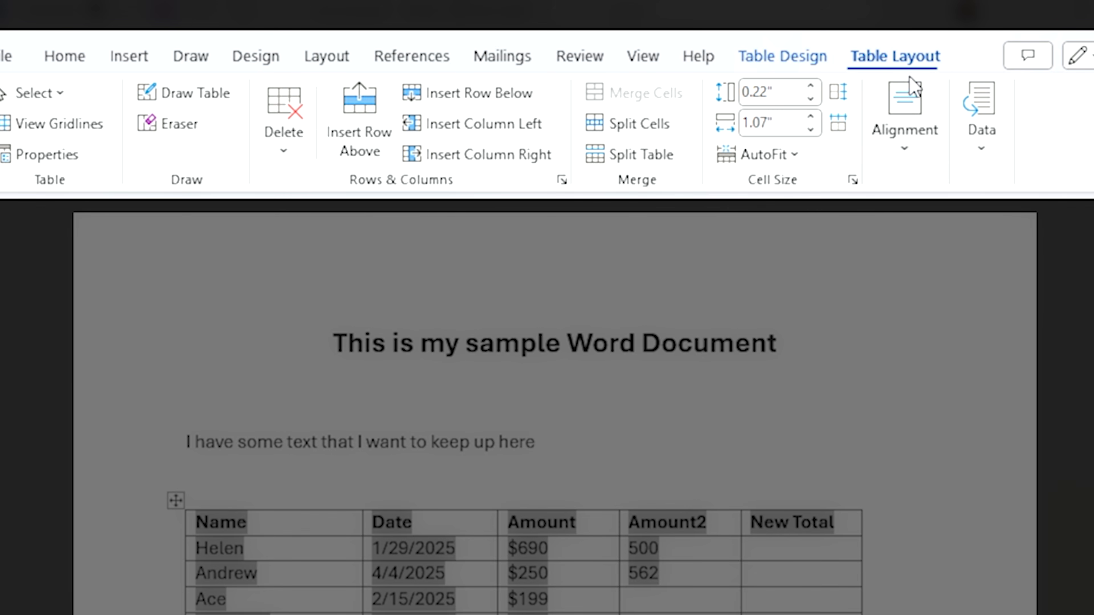
click(986, 165)
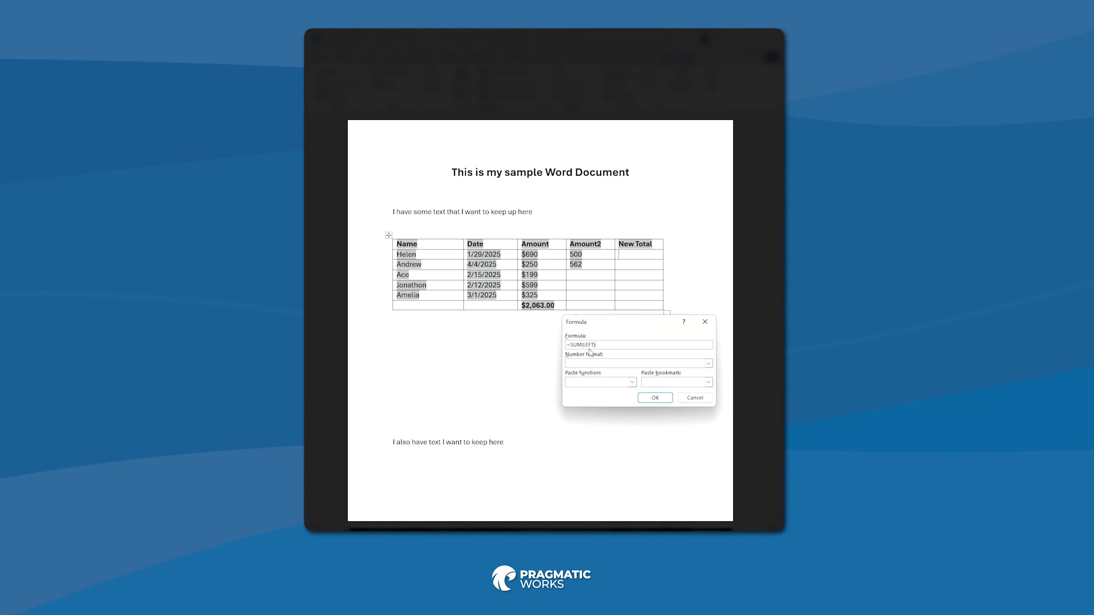
click(708, 364)
click(631, 382)
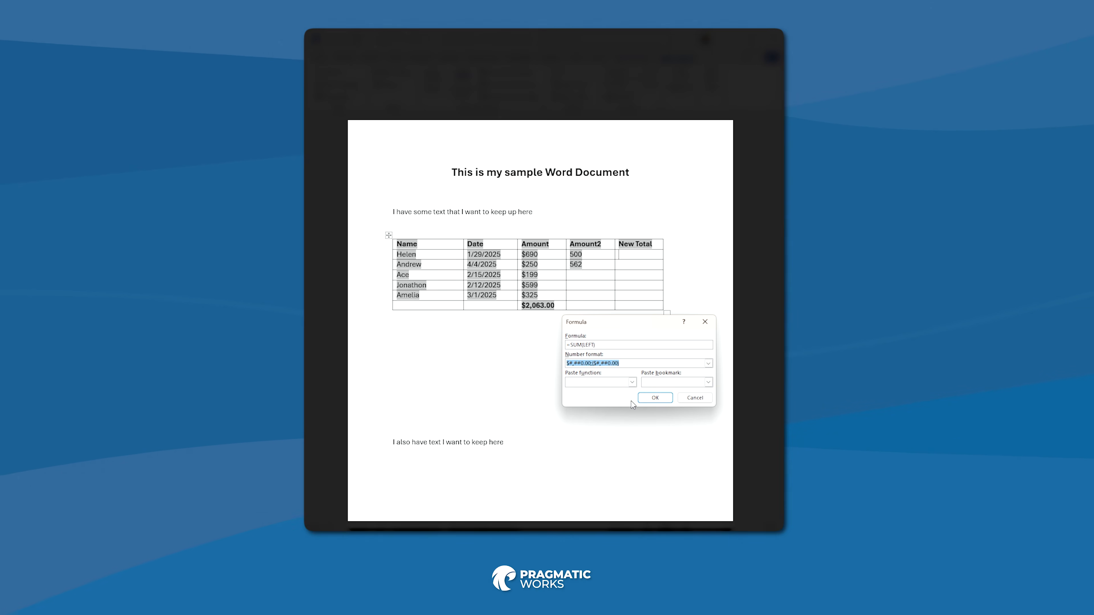
click(654, 397)
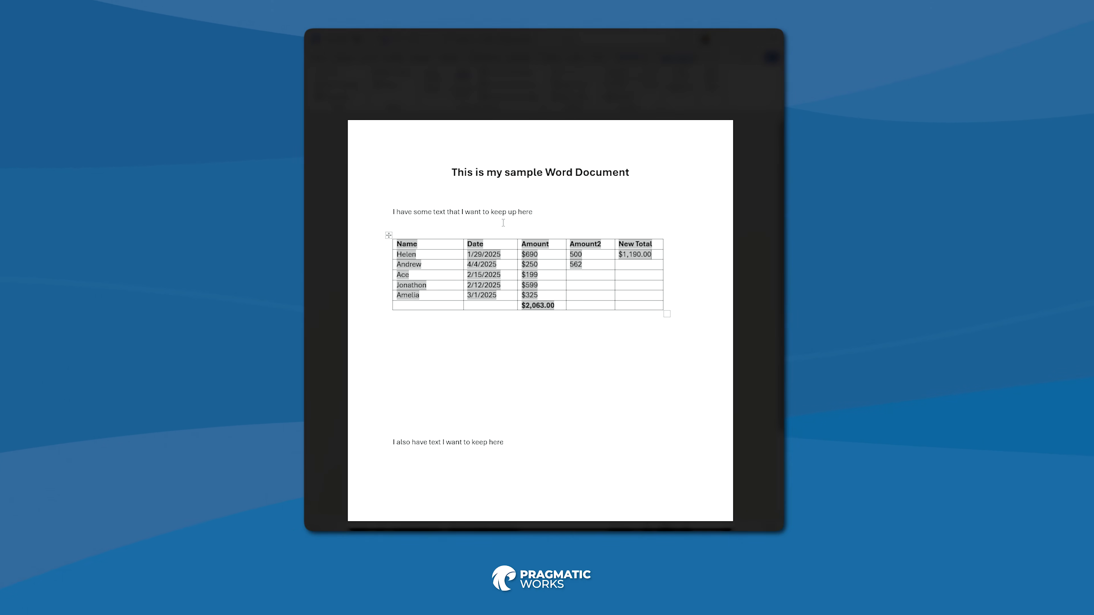
click(637, 264)
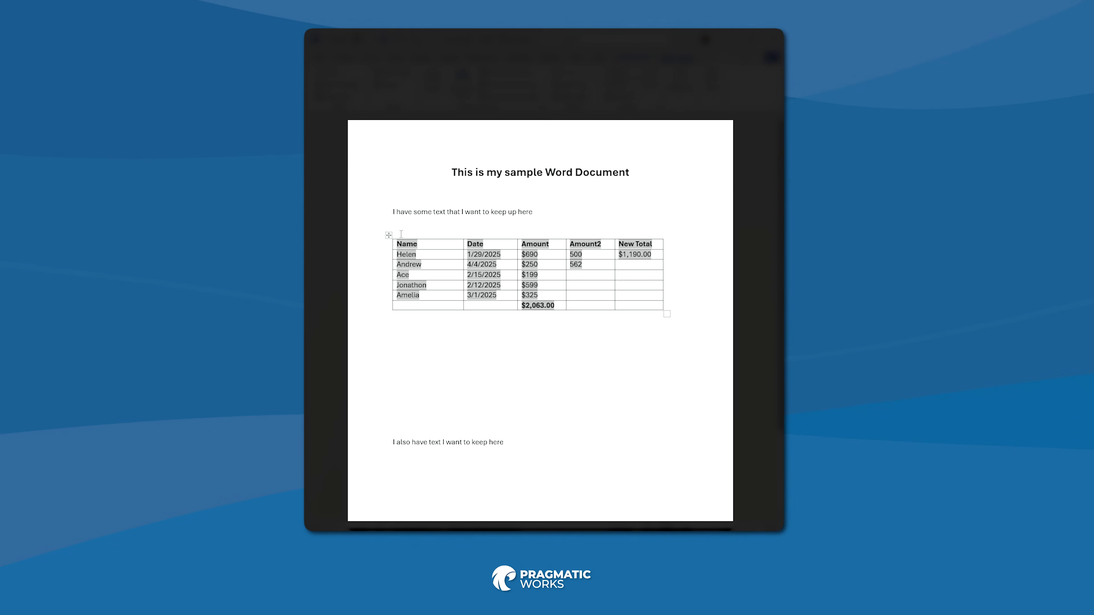
click(442, 210)
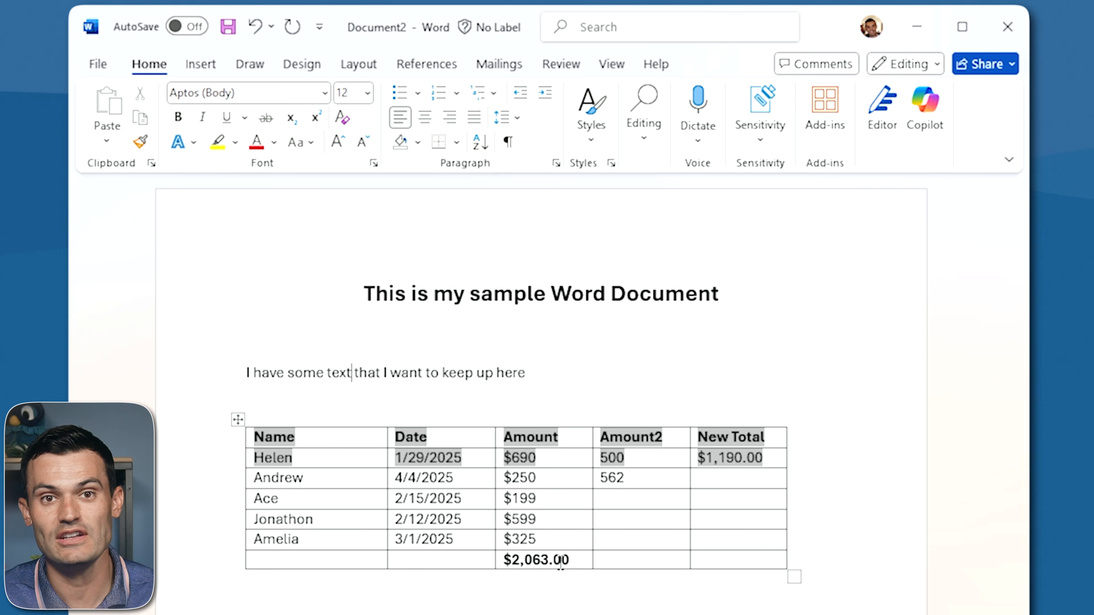
Sort the Word table by Name as text in ascending order, treating the first row as a header row
click(667, 482)
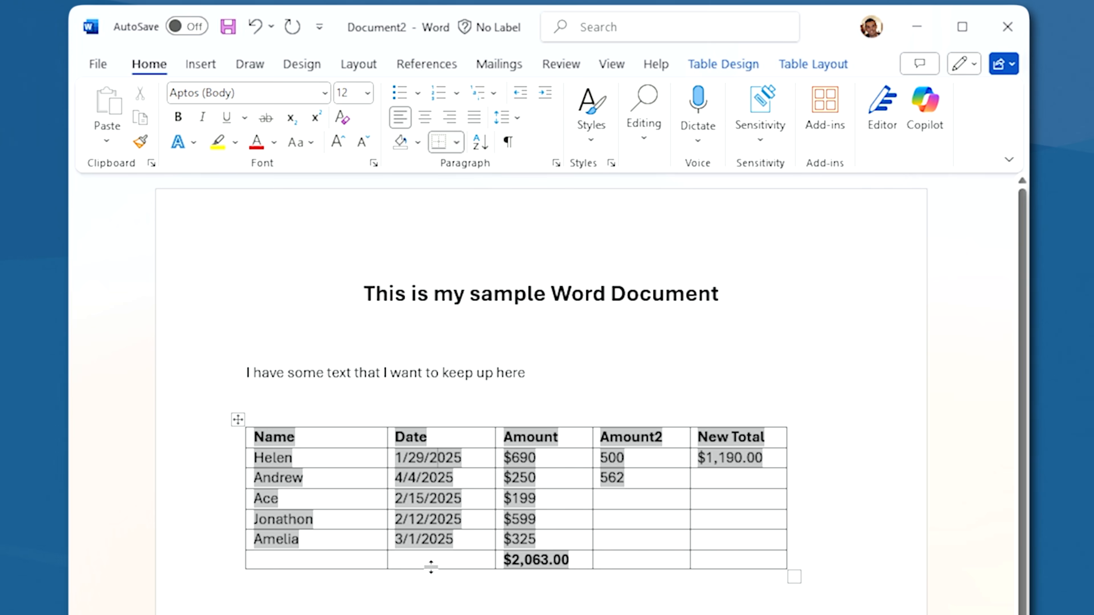
click(348, 362)
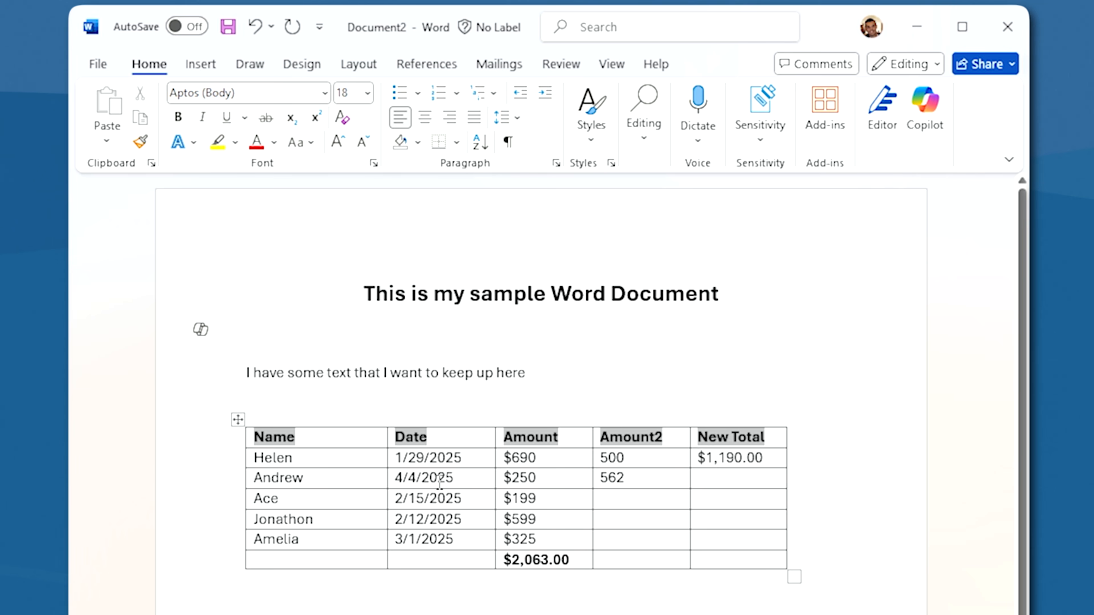
click(311, 480)
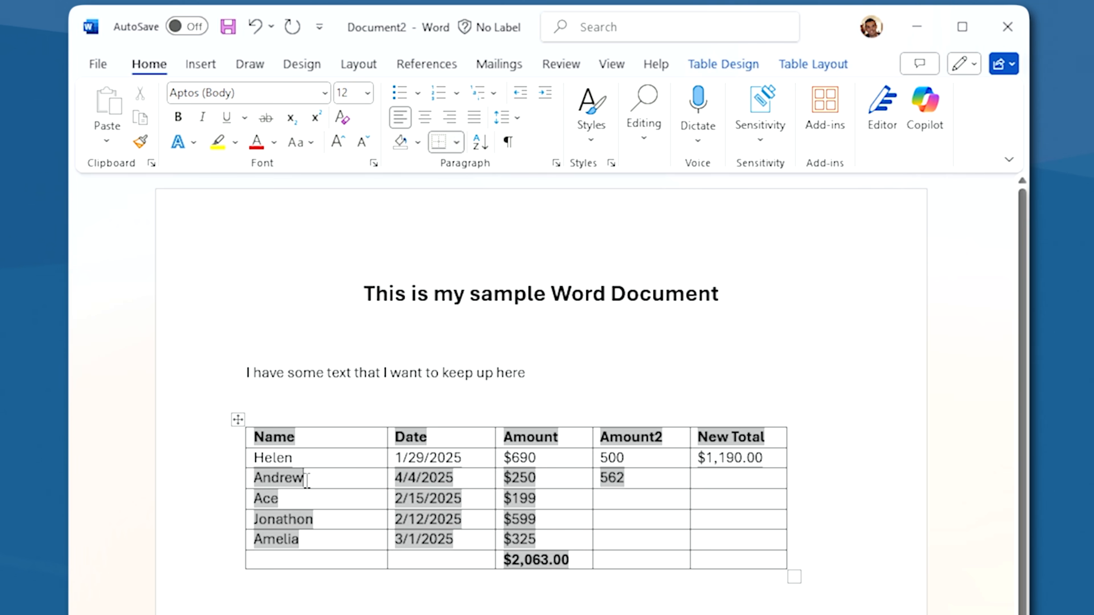
click(818, 69)
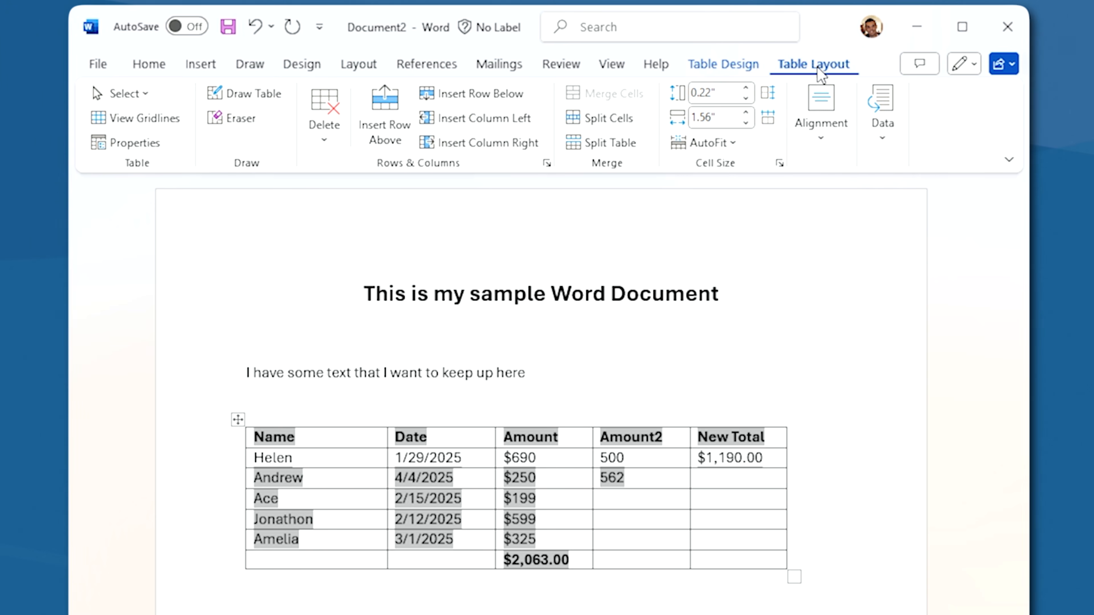
click(894, 154)
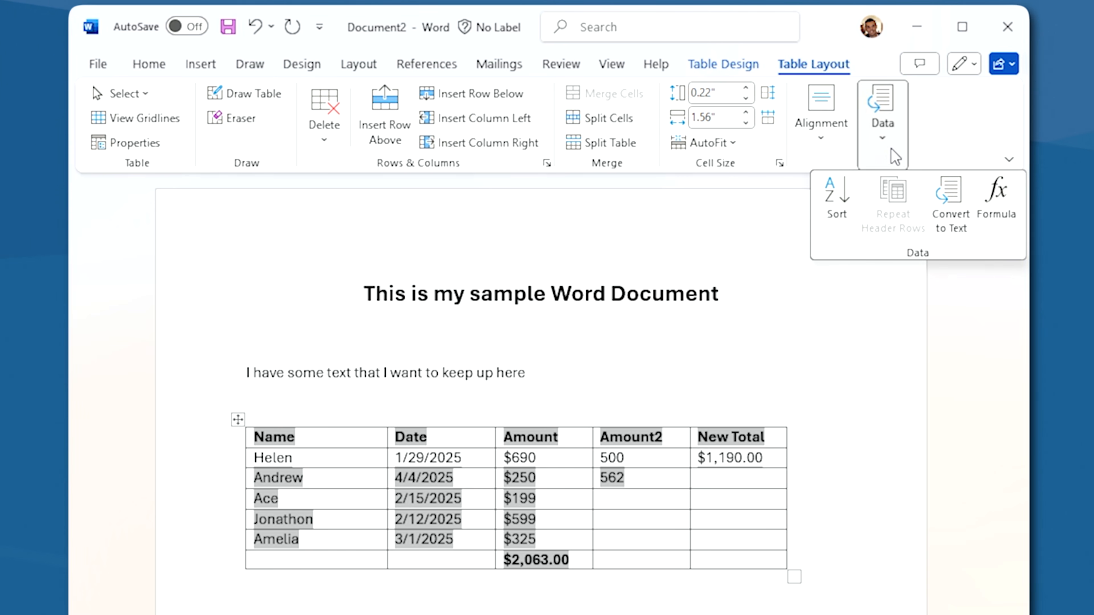
click(847, 224)
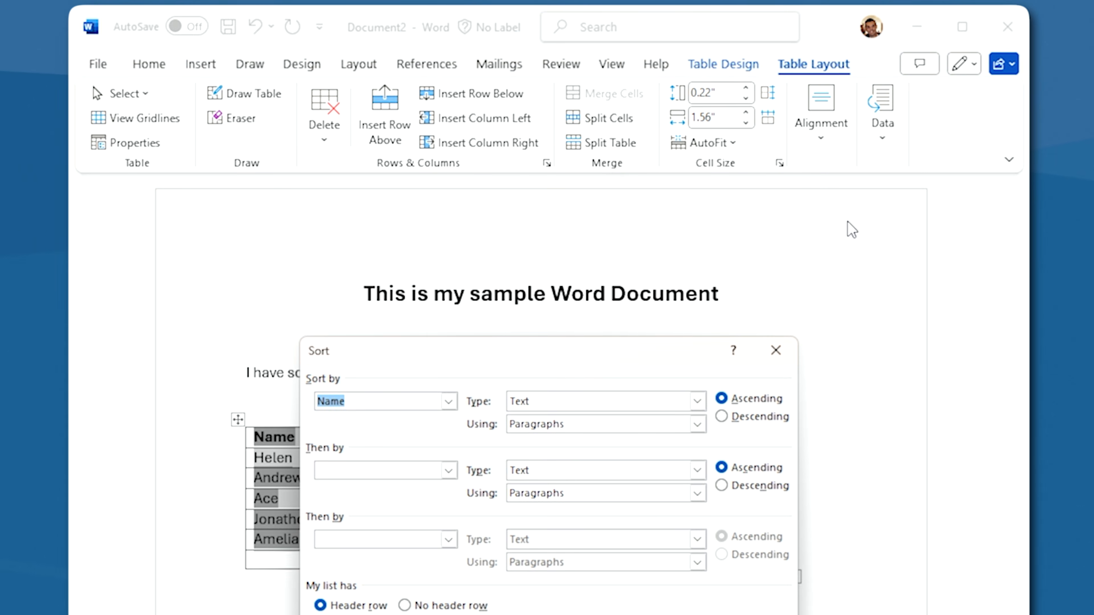
drag(614, 101, 703, 251)
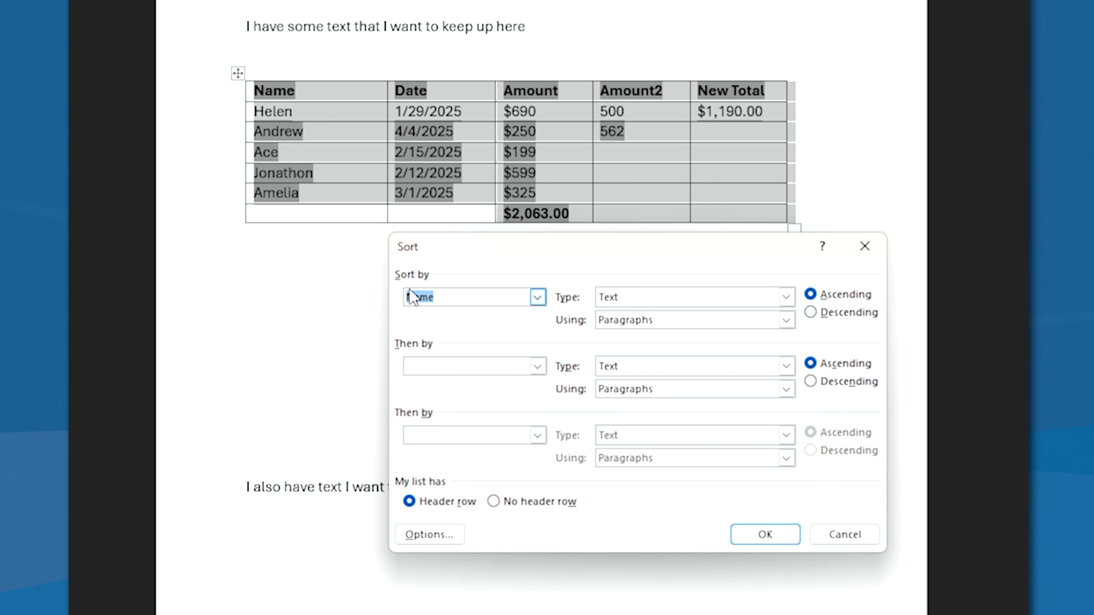
click(496, 295)
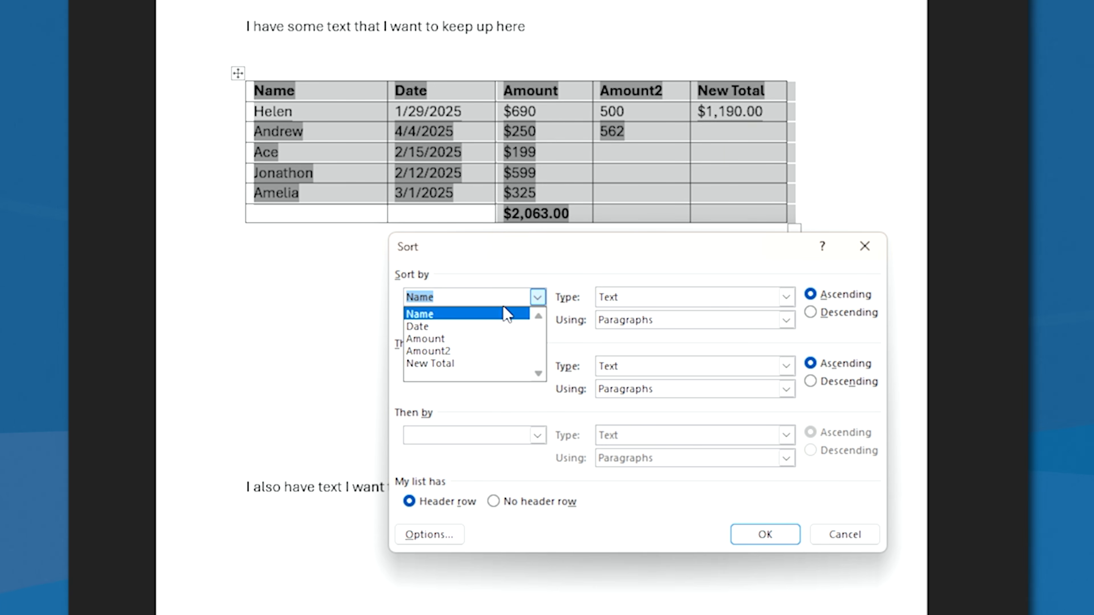
click(507, 266)
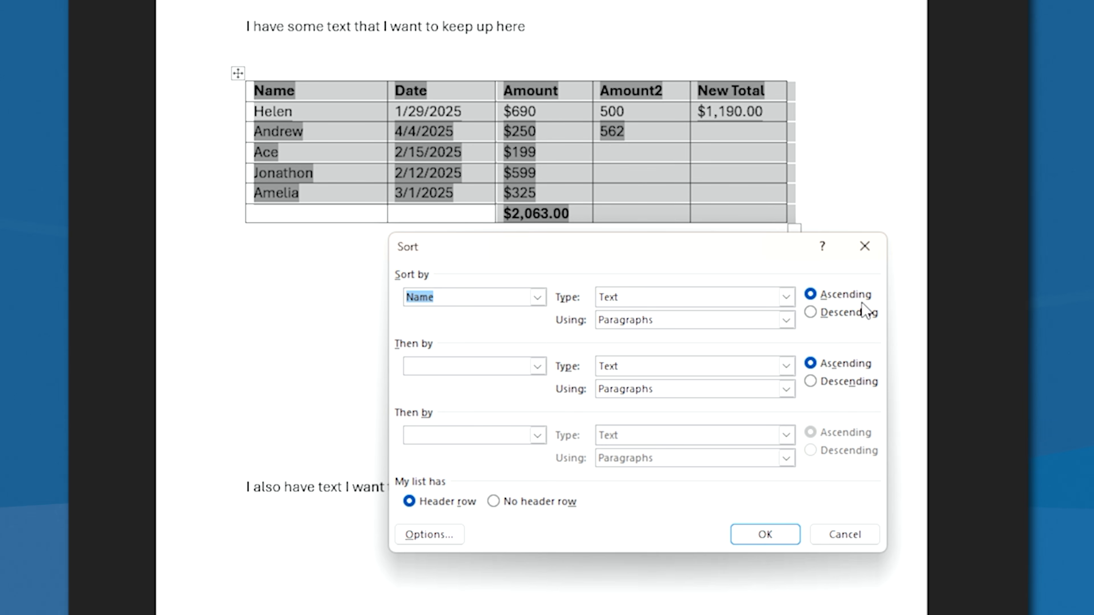
drag(789, 256, 783, 134)
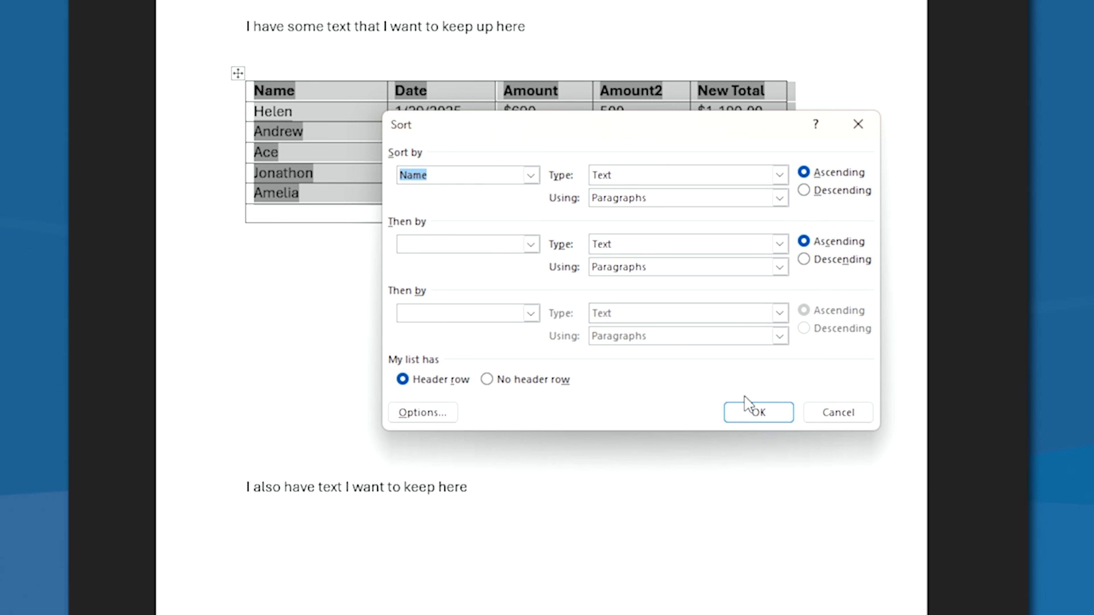
click(755, 413)
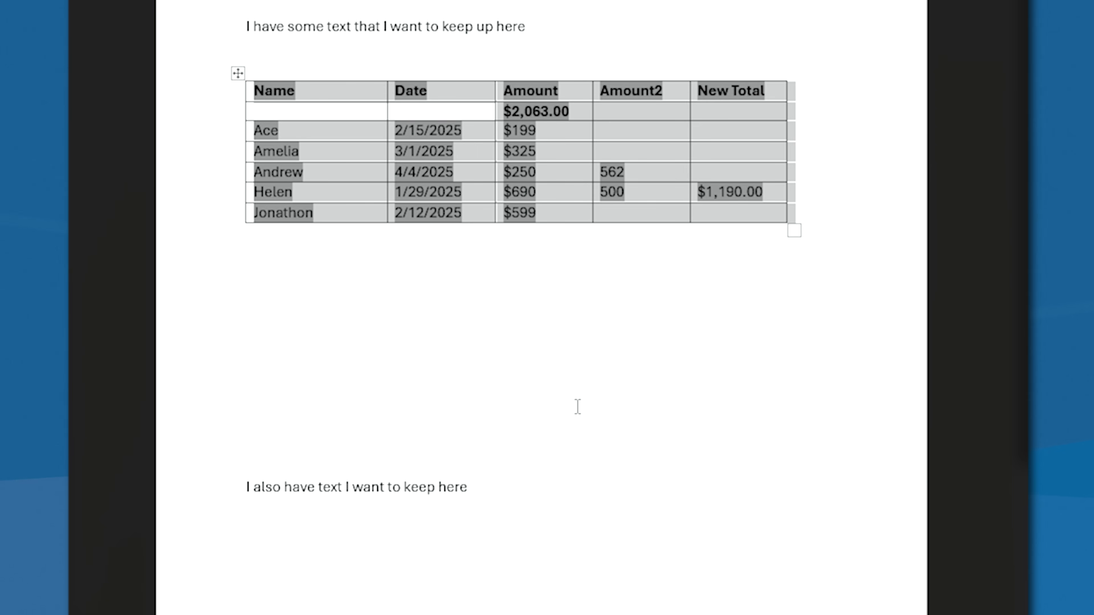
Sort the Word table by the Date column using the Date type in ascending order, keeping the header row setting
click(319, 225)
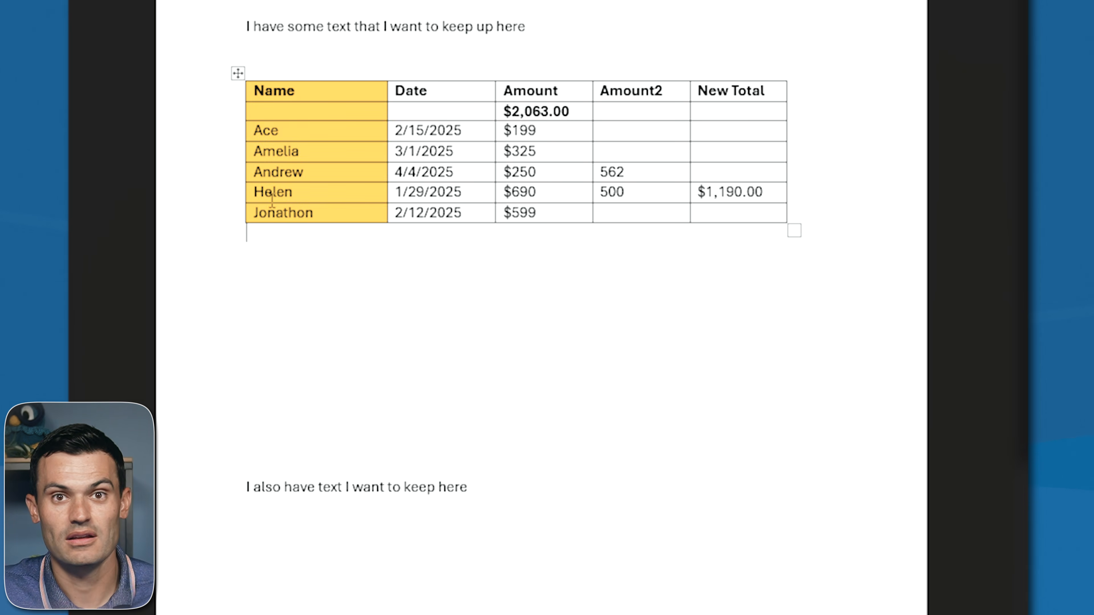
right_click(457, 132)
key(Escape)
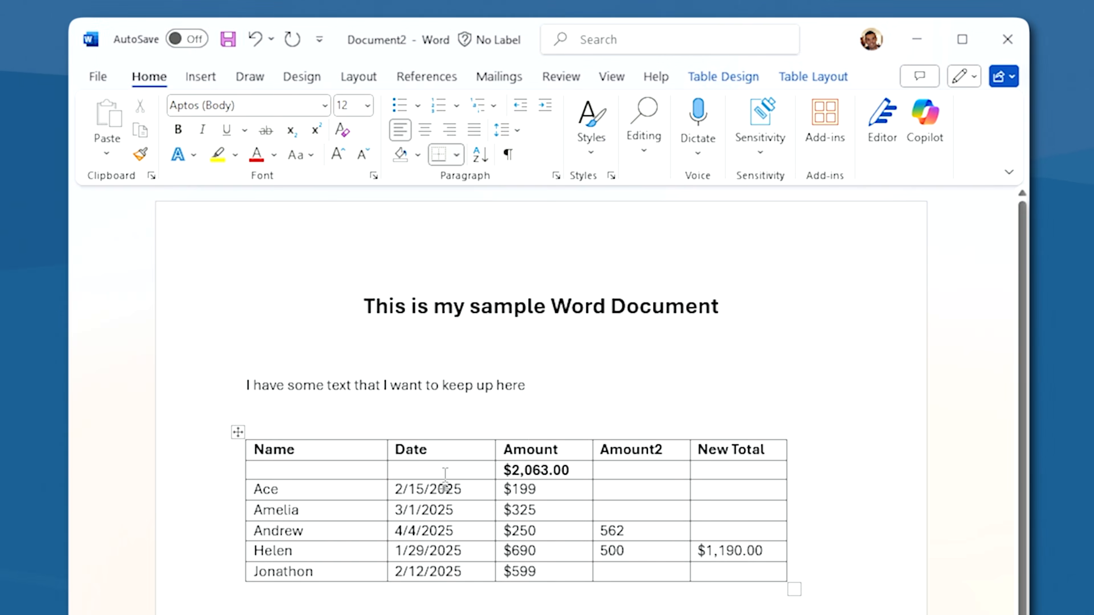
click(824, 80)
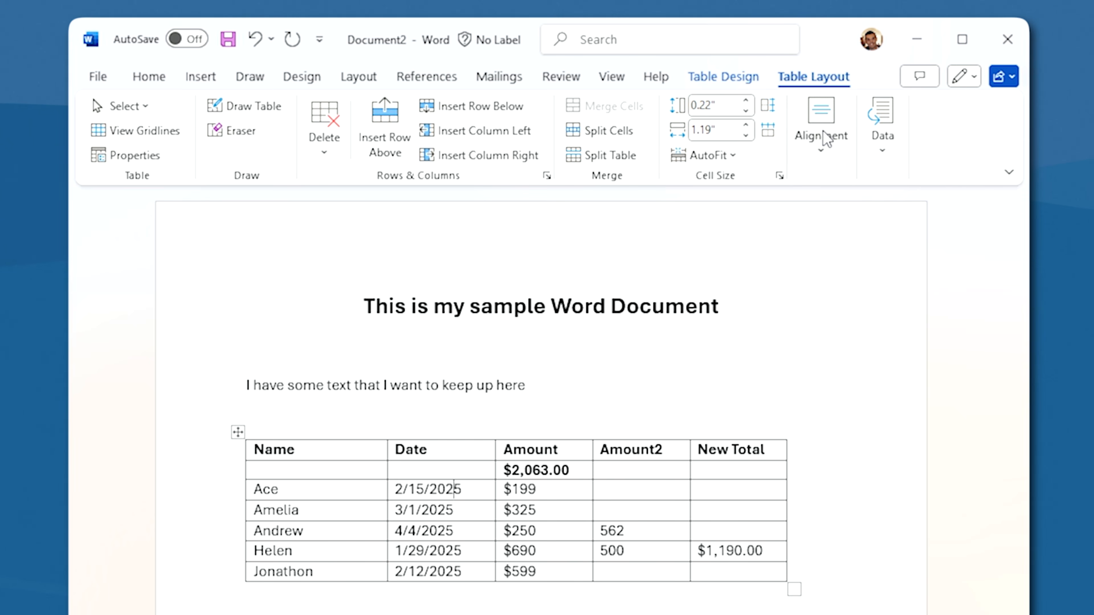
click(893, 171)
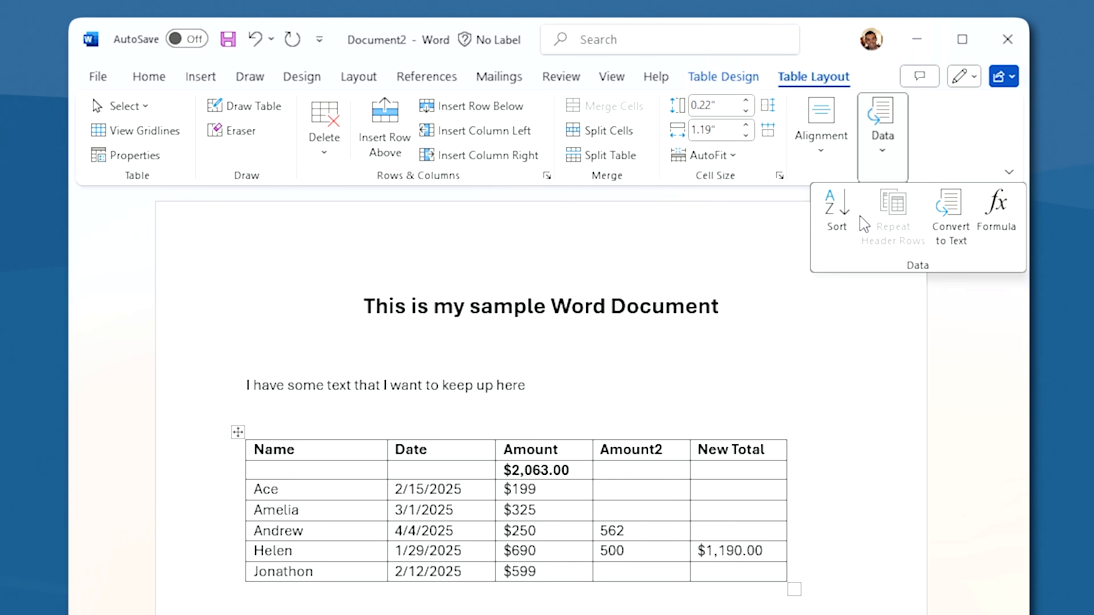
click(836, 211)
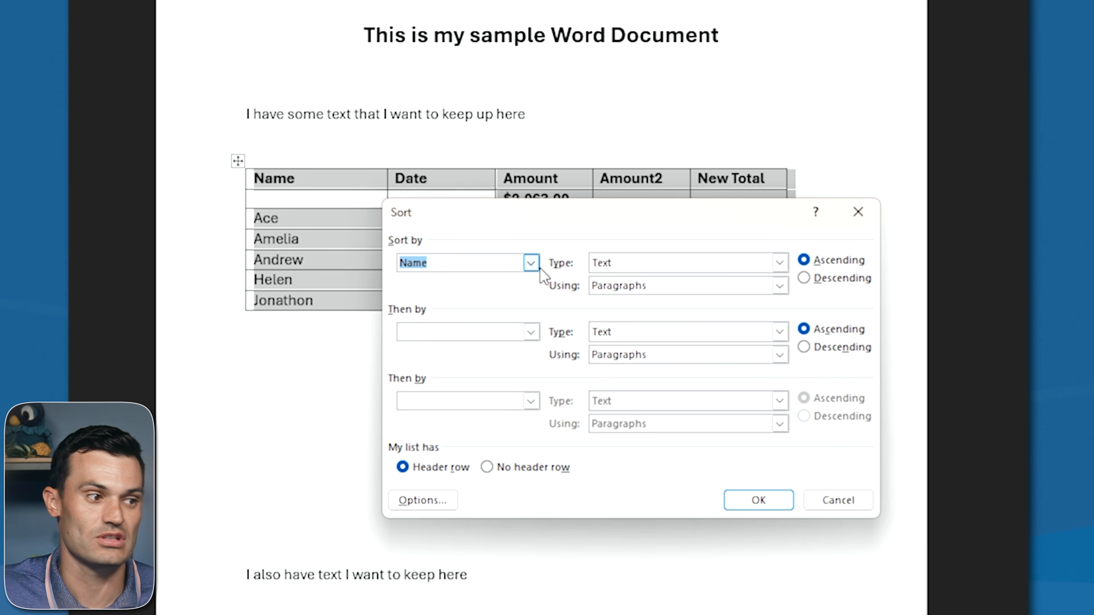
click(532, 264)
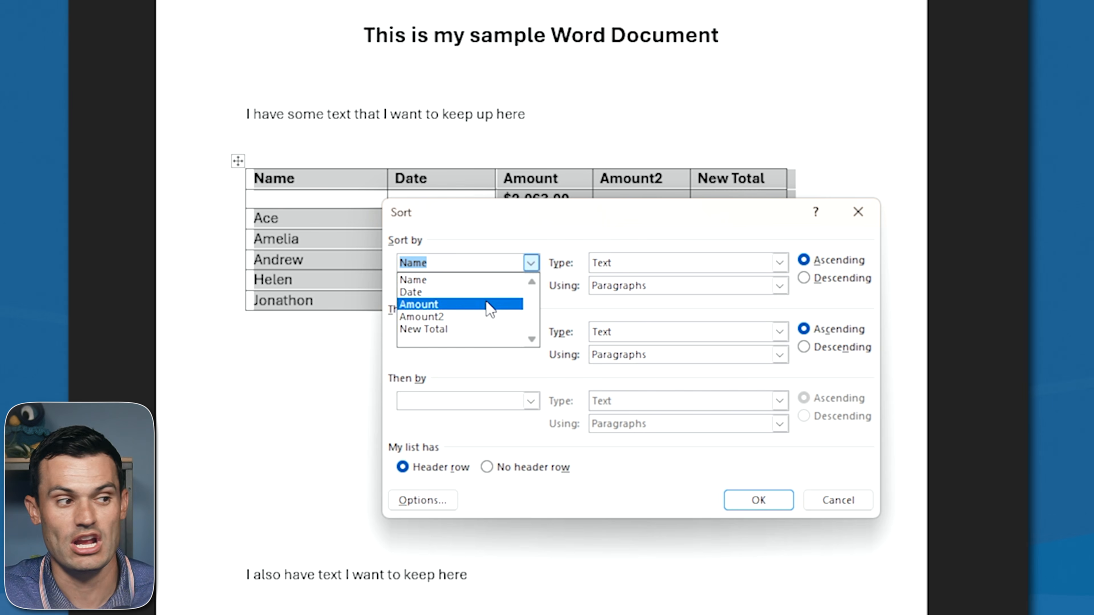
click(482, 298)
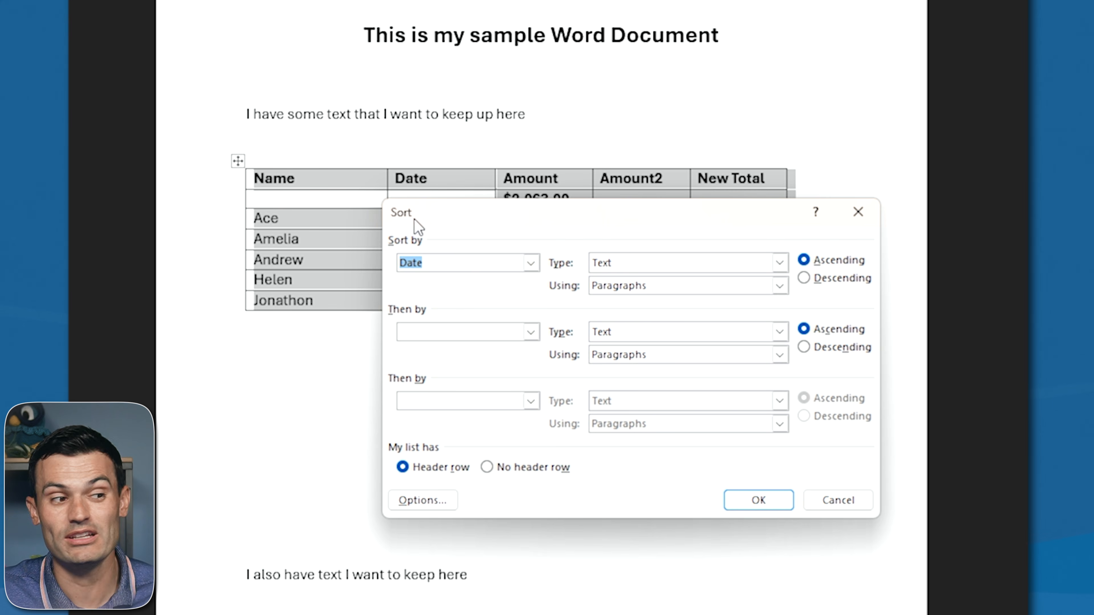
click(780, 263)
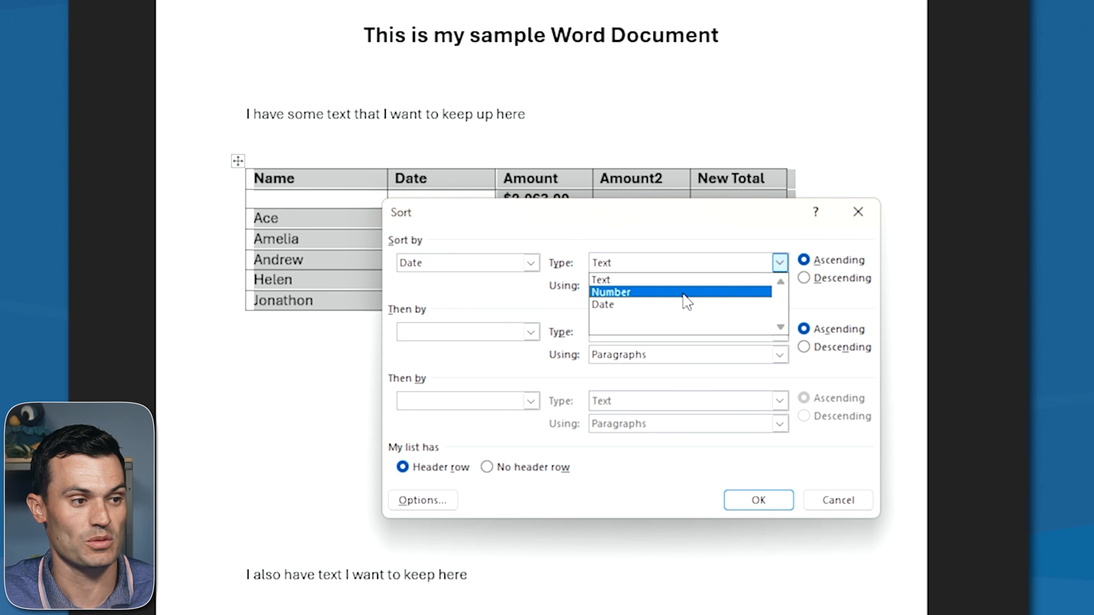
click(679, 304)
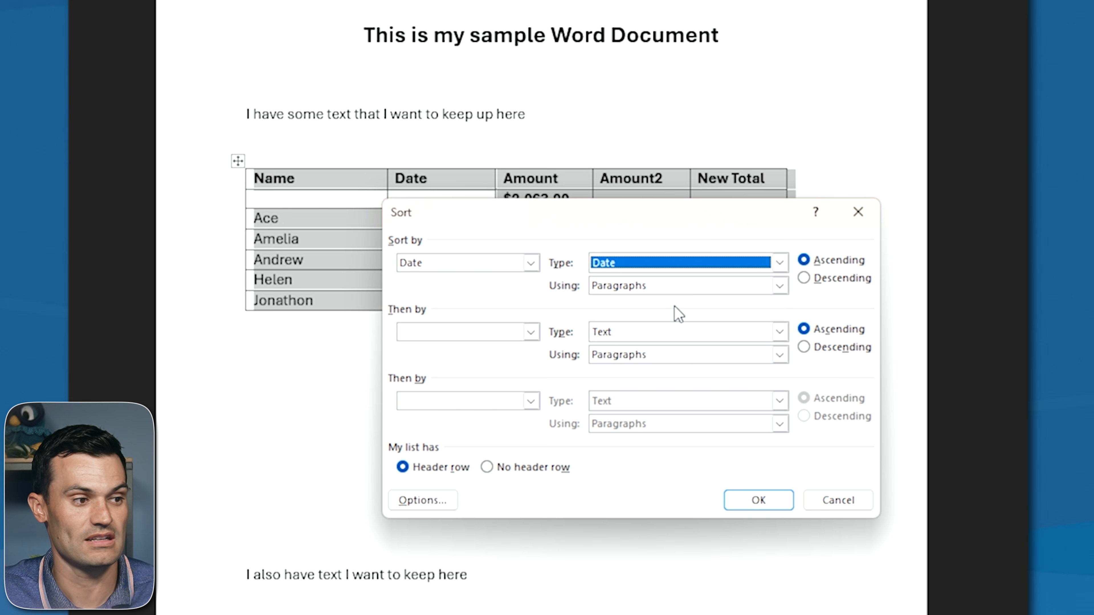
click(769, 507)
click(567, 347)
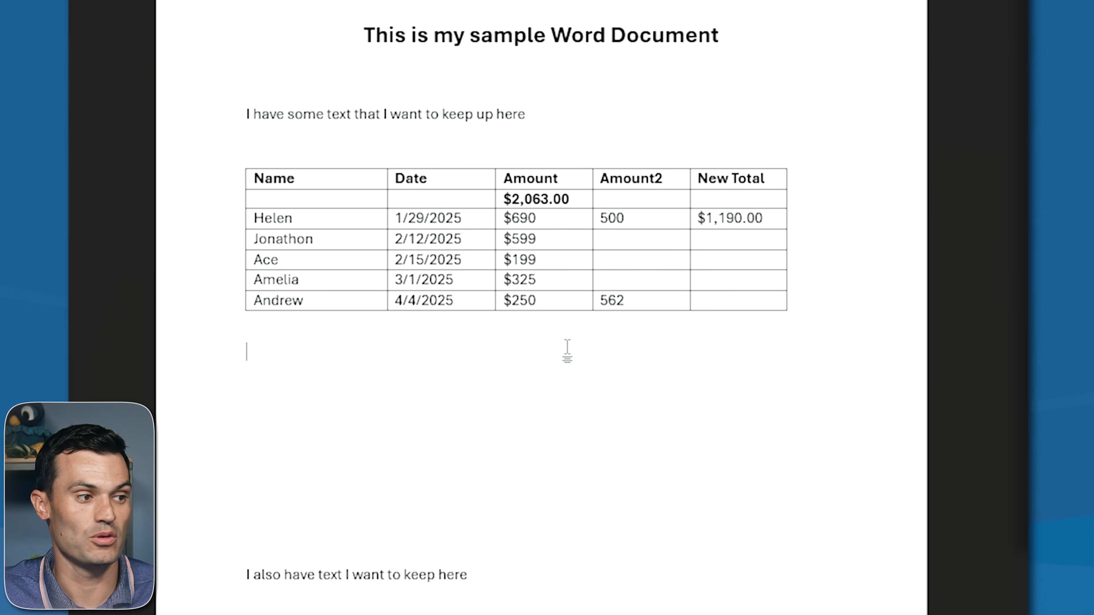